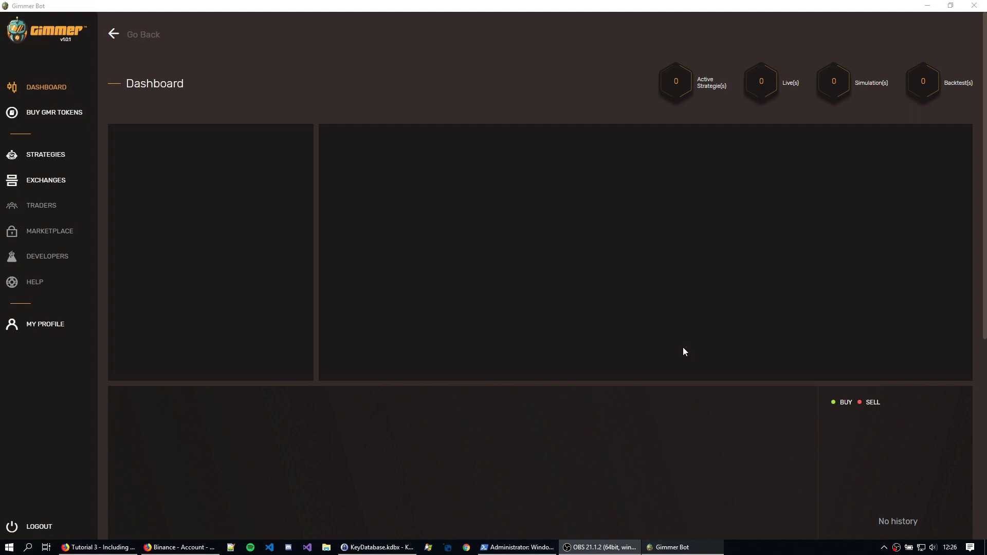
Step: Switch to the Binance account page in Firefox, dismiss the translation bar and highlight the API section's description
left_click(180, 547)
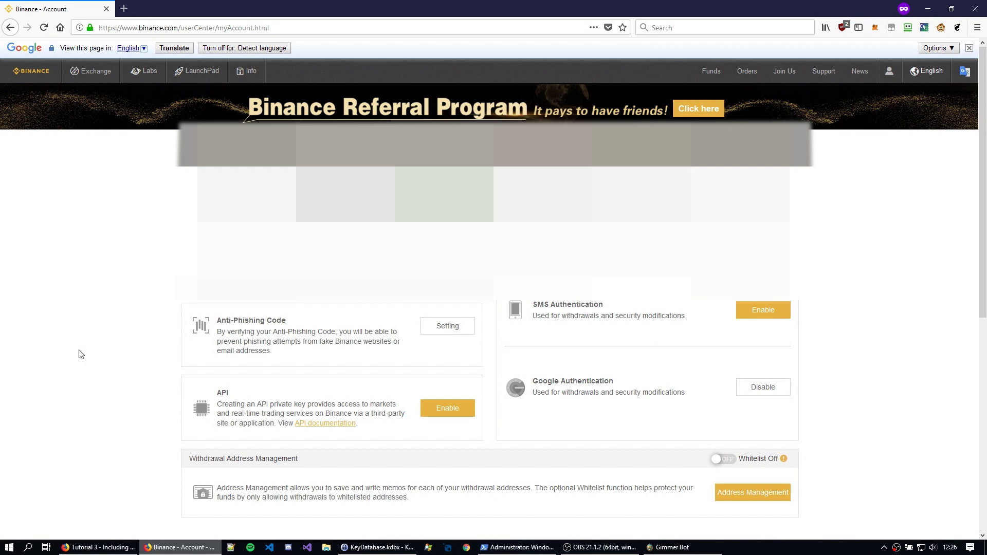
left_click(245, 49)
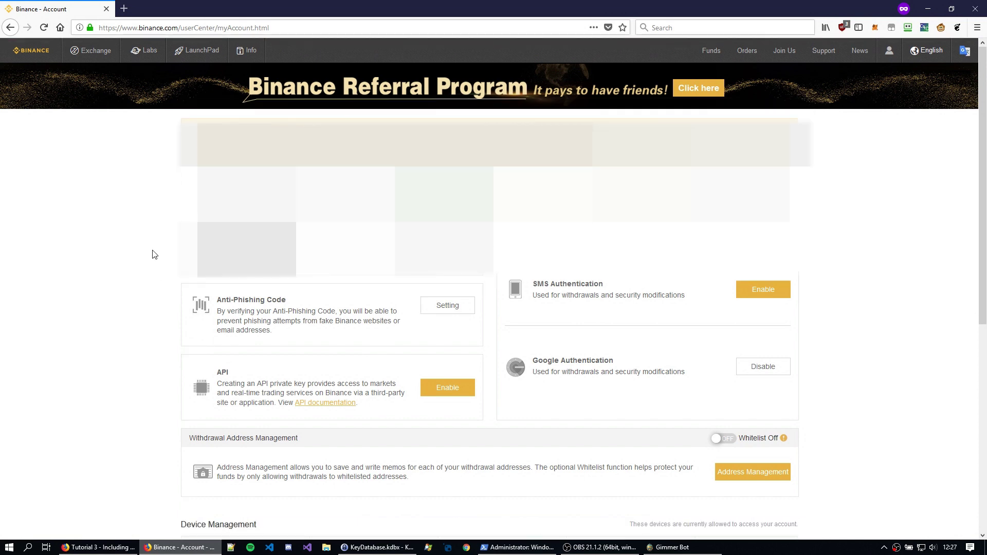
left_click_drag(216, 370, 360, 406)
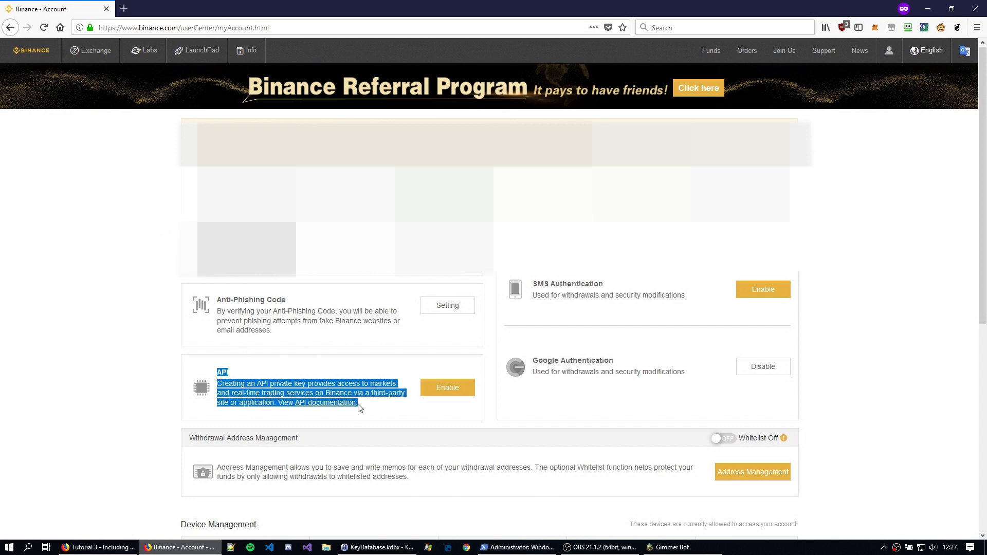
left_click(359, 406)
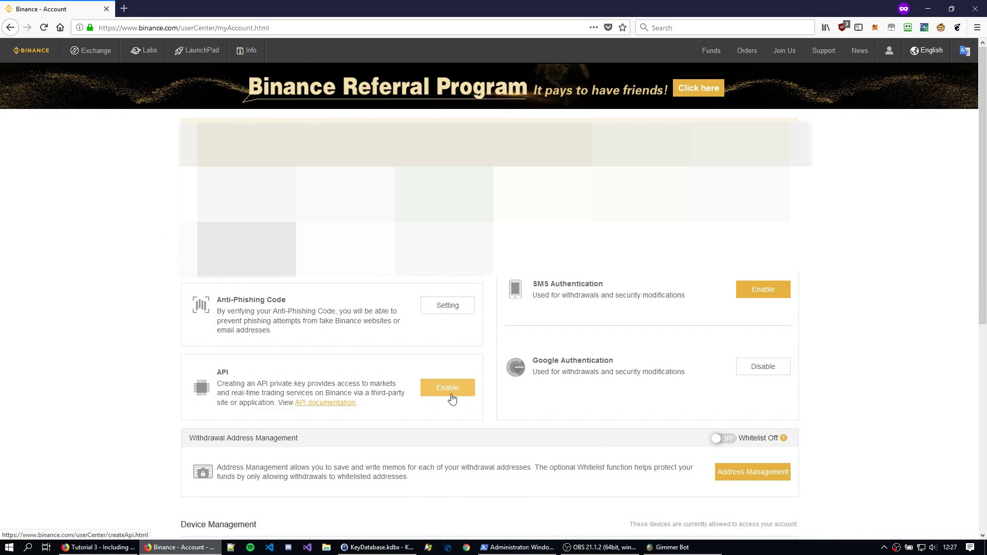
Step: Enable the Binance API by creating a new key labelled GimmerKey, and dismiss the confirmation
left_click(448, 388)
left_click(442, 342)
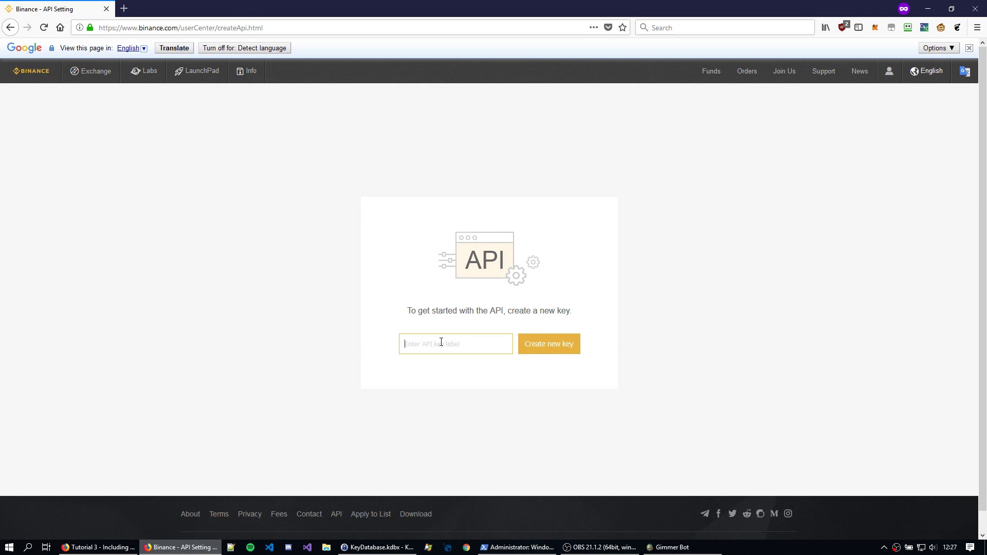
type("GimmerKey")
key("Return")
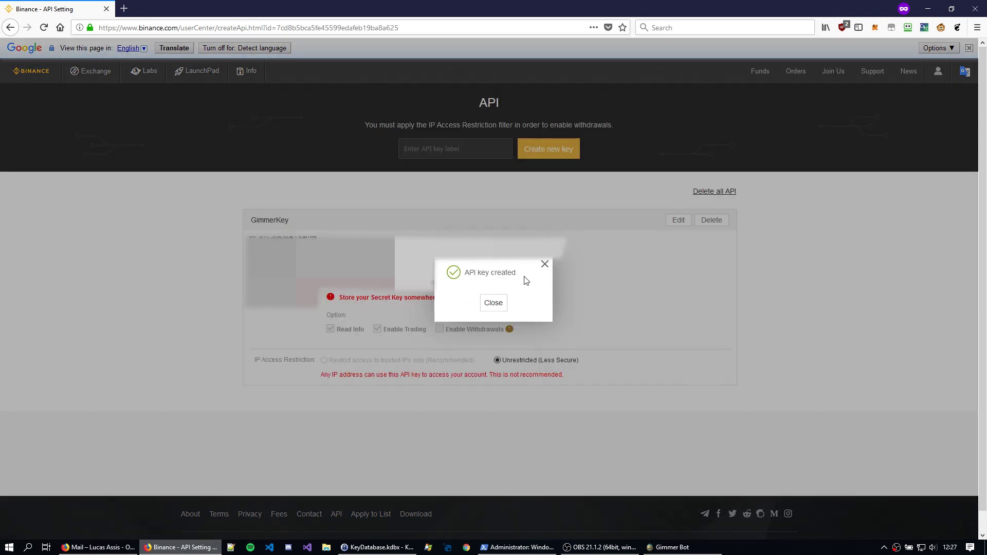
double_click(504, 272)
left_click(494, 303)
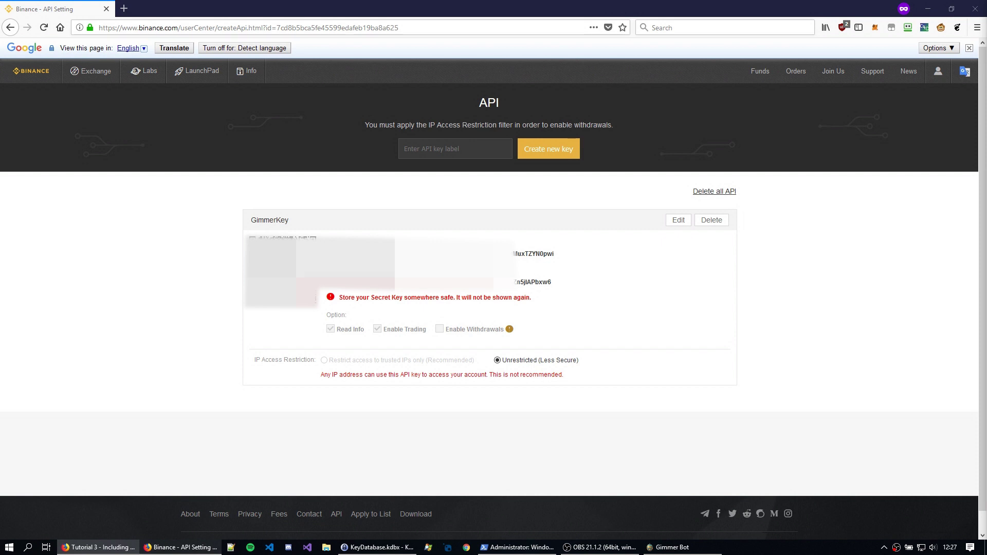
Step: Store the new API key and secret key in the KeyDatabase.kdbx password database
double_click(533, 253)
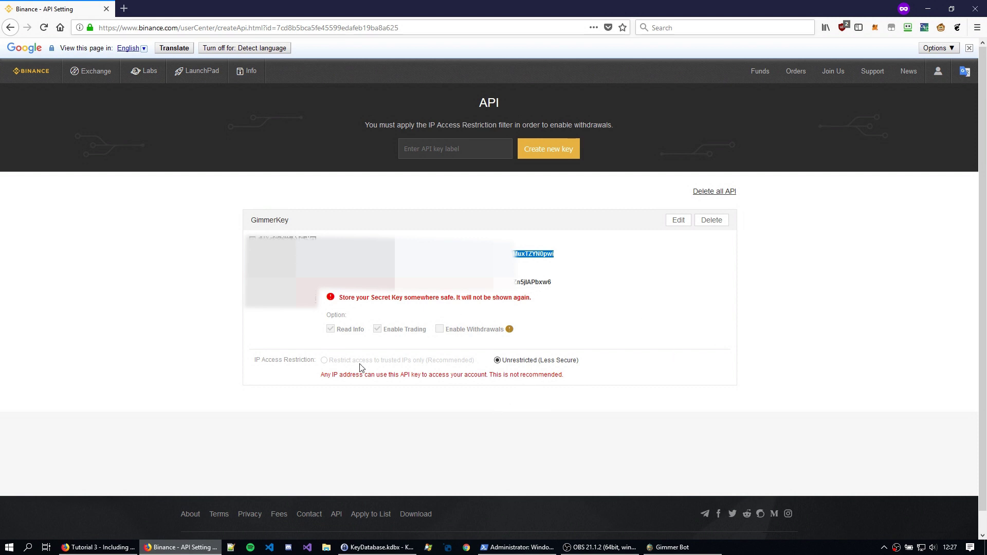
key("alt+Tab")
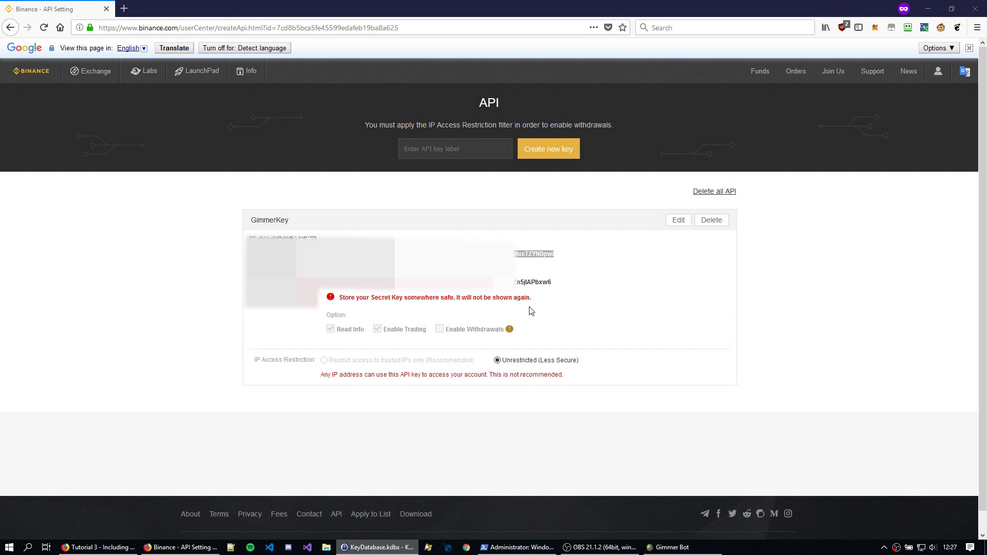
double_click(535, 282)
key("alt+Tab")
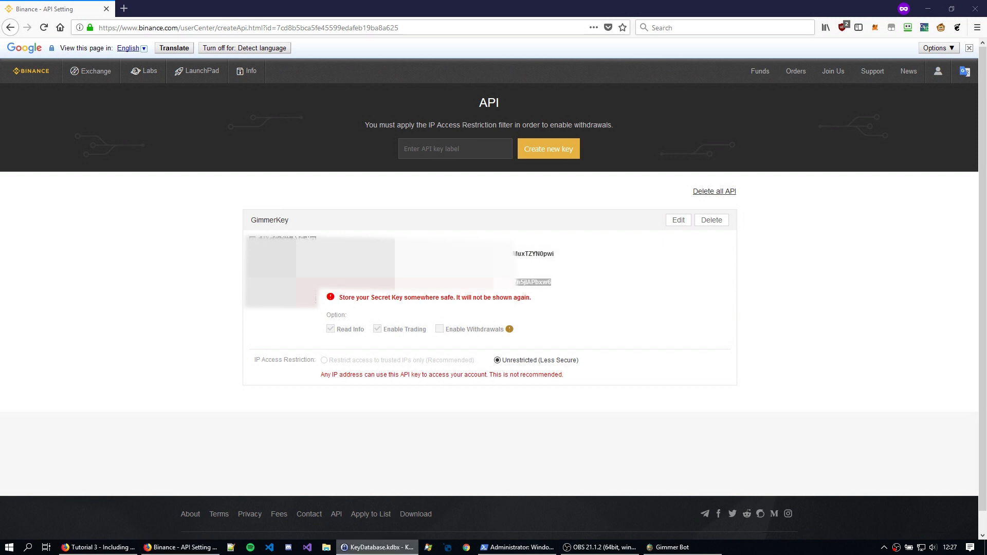
left_click(677, 207)
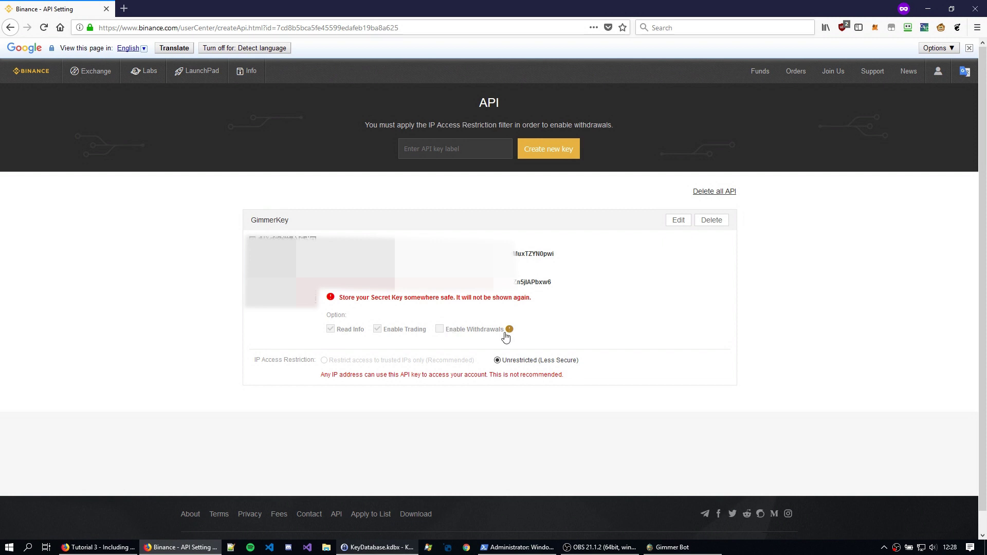
Step: Switch to Gimmer Bot, choose Binance as the first exchange and describe it as "Main Account"
mouse_move(507, 331)
left_click(671, 547)
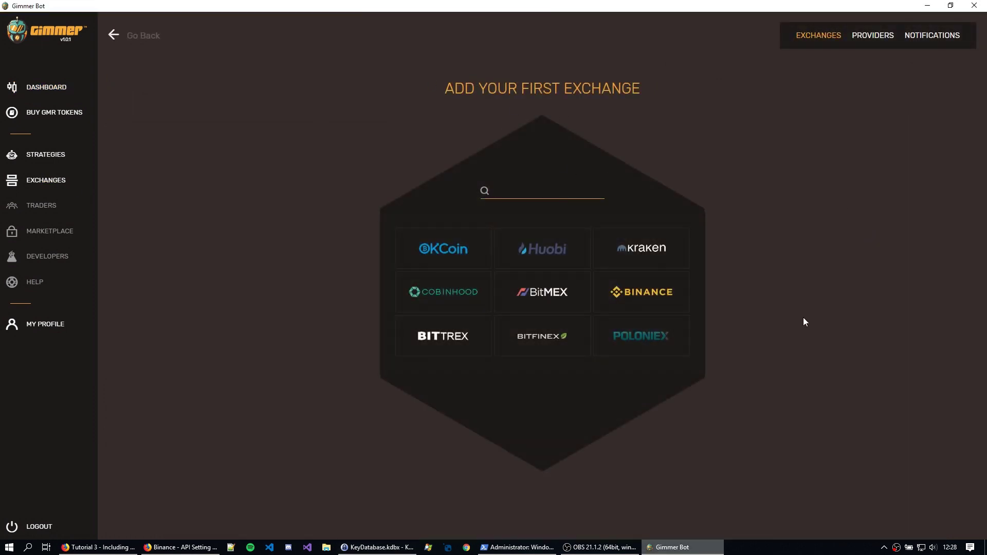
left_click(659, 301)
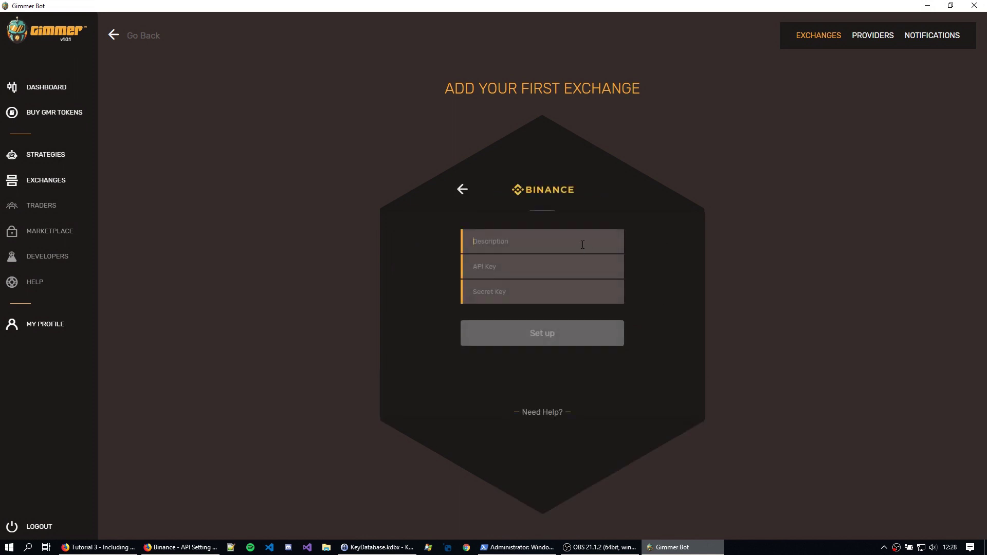
type("Main Account")
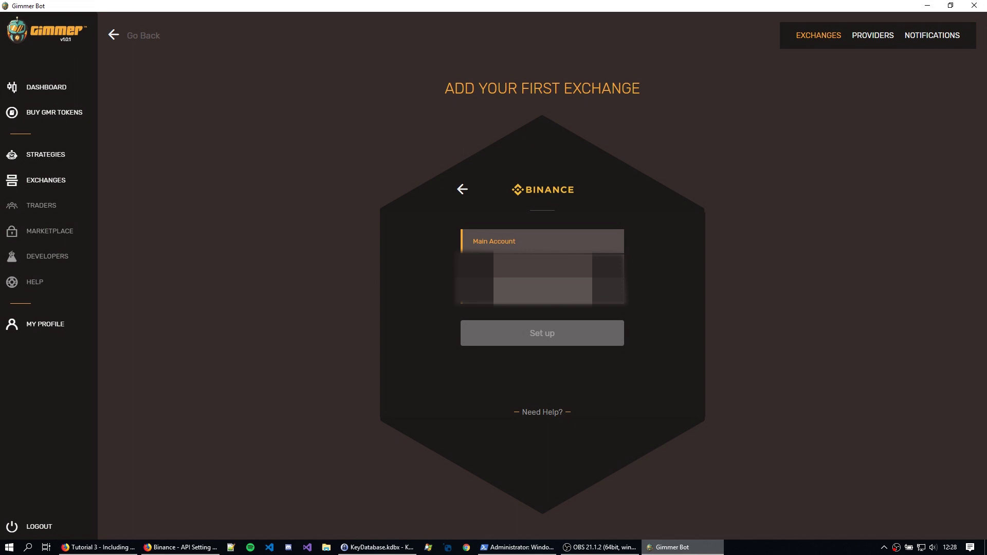
Step: Copy the API key and secret key from the password database into the Binance form and set up the connection
key("alt+Tab")
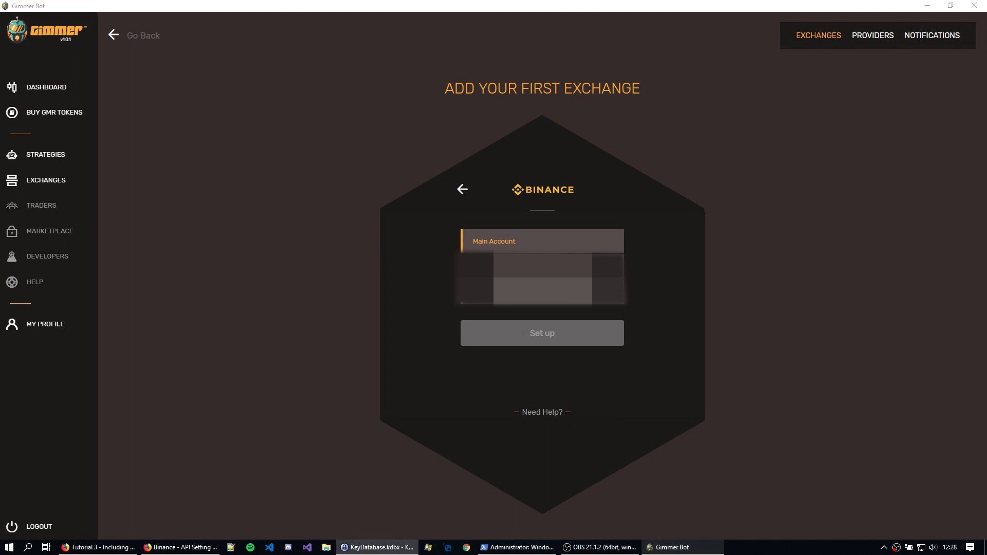
key("alt+Tab")
key("ctrl+v")
key("alt+Tab")
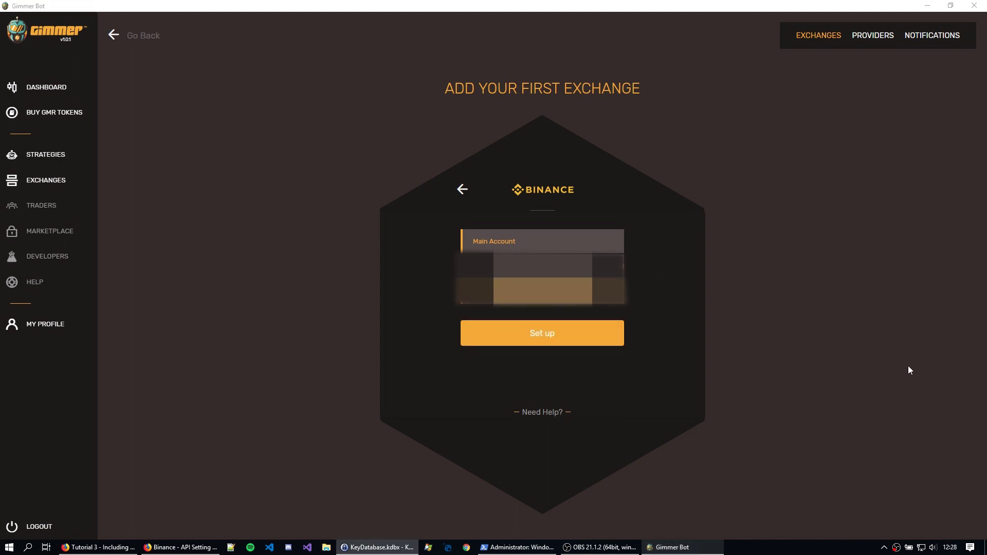
key("alt+Tab")
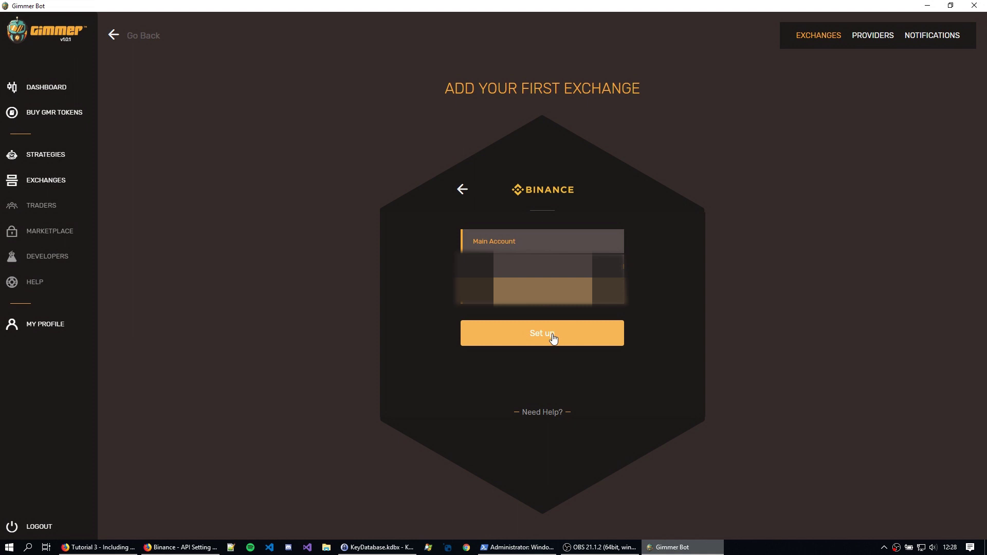
left_click(553, 338)
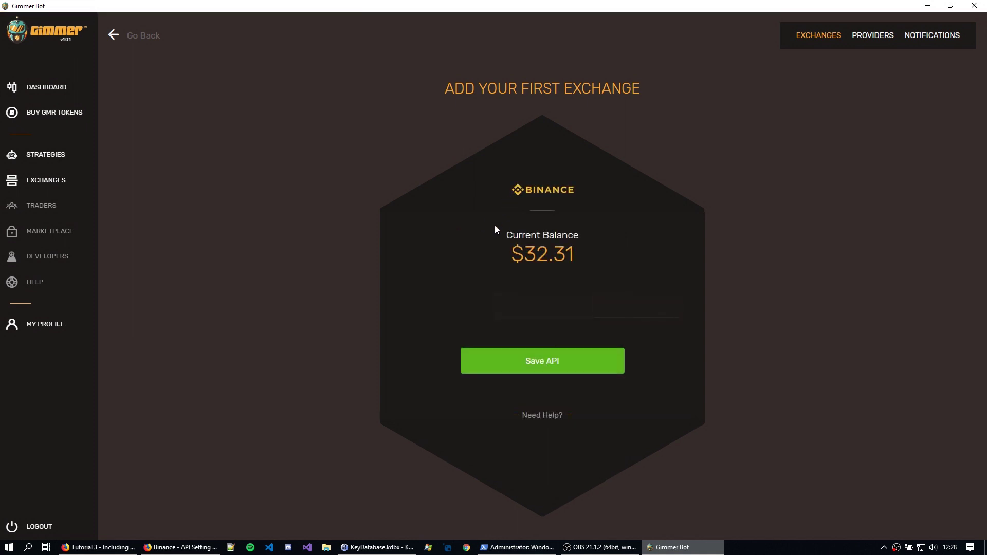
Step: Check the Binance account's current balance and save the API connection
left_click_drag(496, 230, 643, 255)
left_click(648, 264)
left_click_drag(383, 125, 498, 242)
left_click(536, 272)
left_click(555, 365)
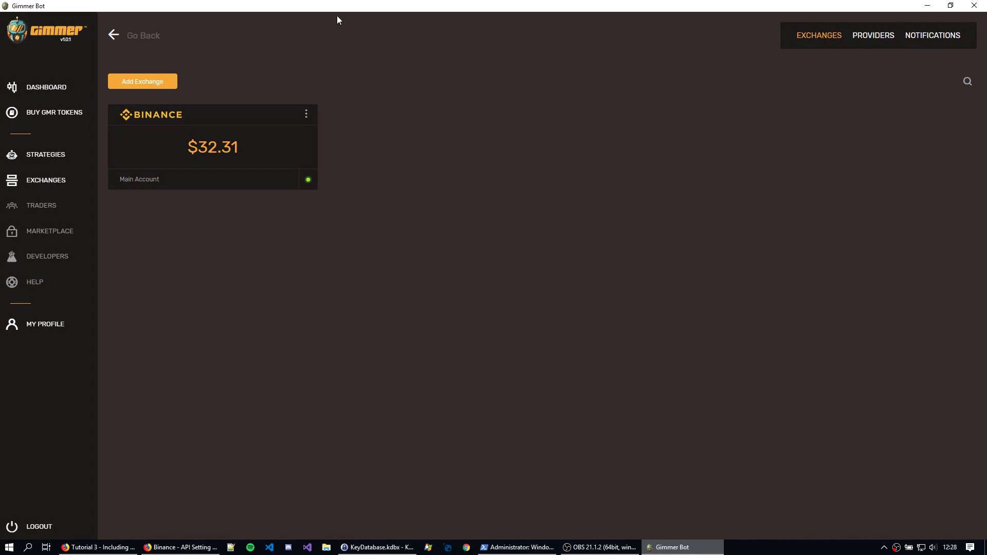
Step: Open the strategies page and examine the GMR token balance and the amount in use
key("alt+Tab")
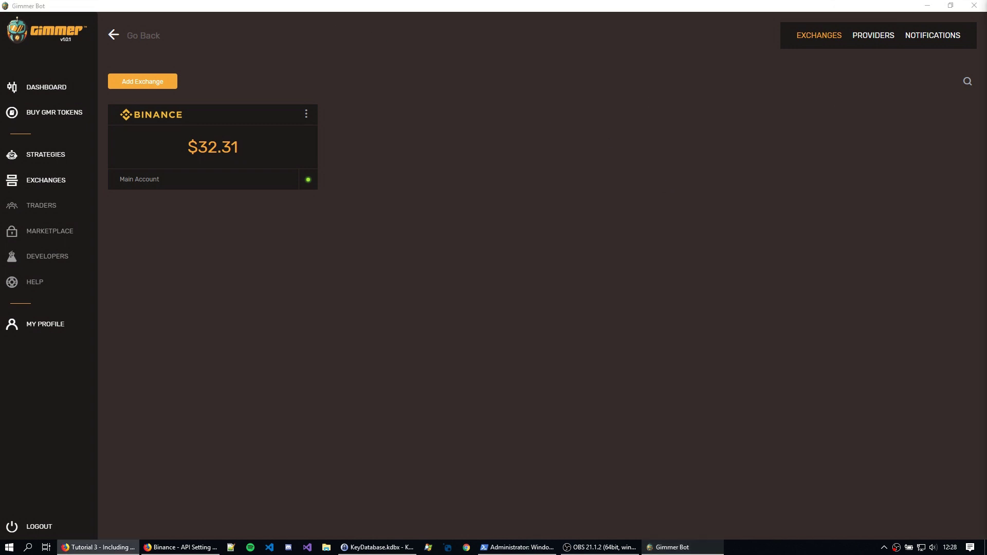
left_click(72, 156)
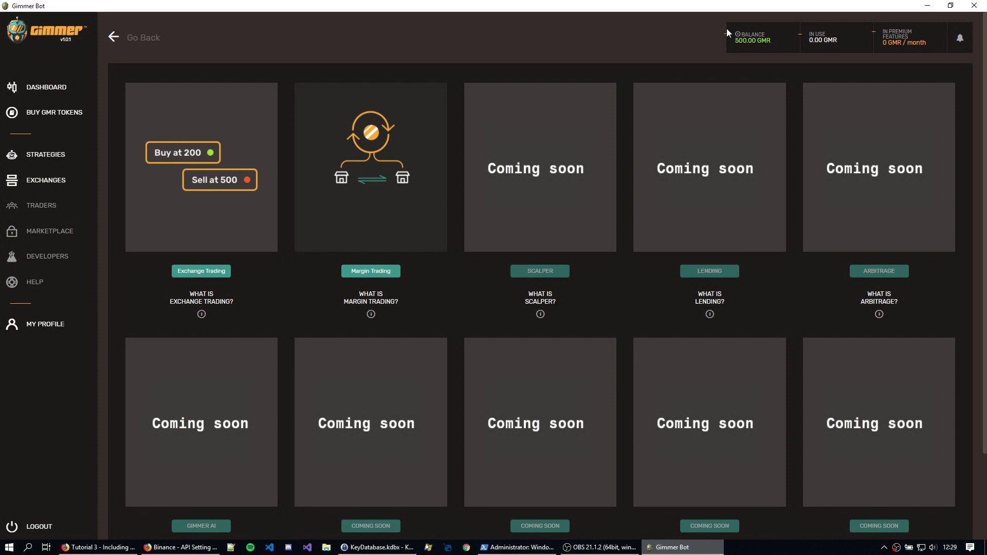
left_click_drag(731, 32, 762, 38)
left_click(778, 39)
left_click(776, 44)
left_click(726, 34)
left_click(773, 46)
left_click(779, 44)
left_click_drag(810, 36, 856, 44)
left_click(810, 39)
Step: Create an Exchange Trading bot named "Tutorial Bot", accepting the Terms & Conditions
left_click(206, 276)
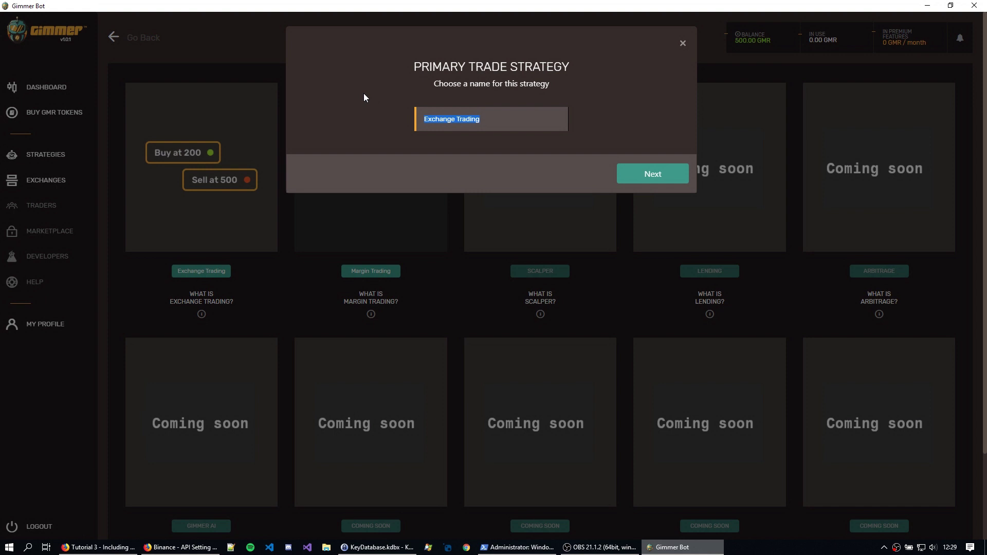
type("Tutorial BO")
left_click(651, 172)
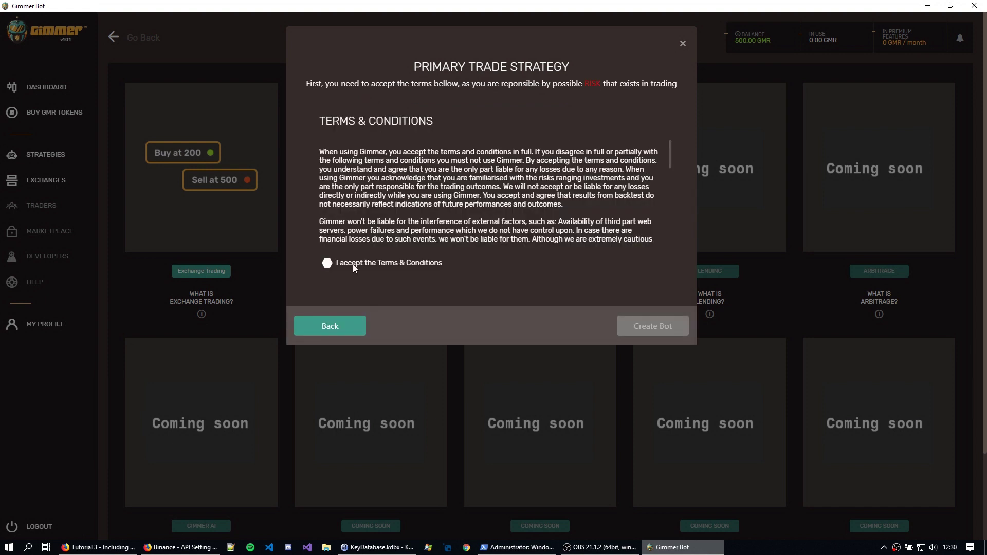
left_click(328, 264)
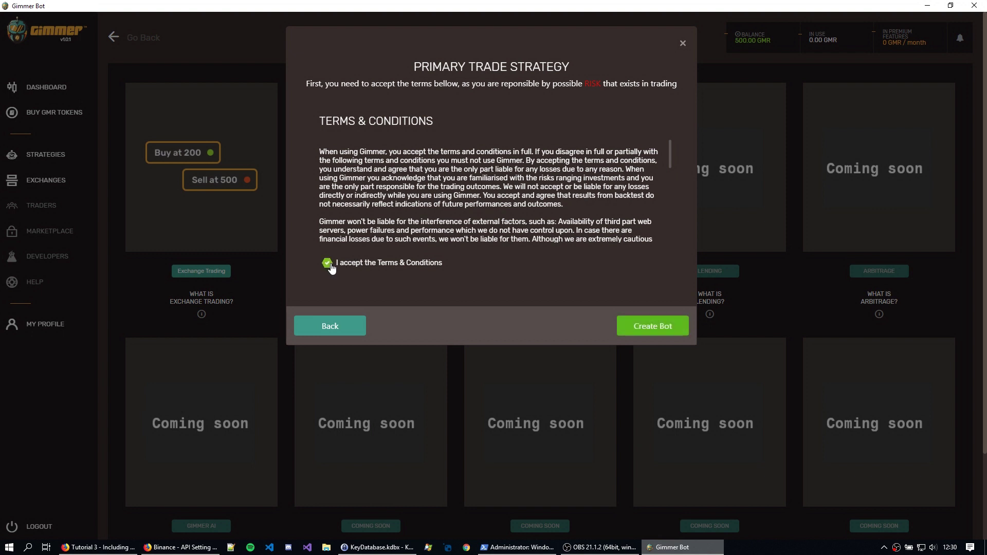
left_click(653, 326)
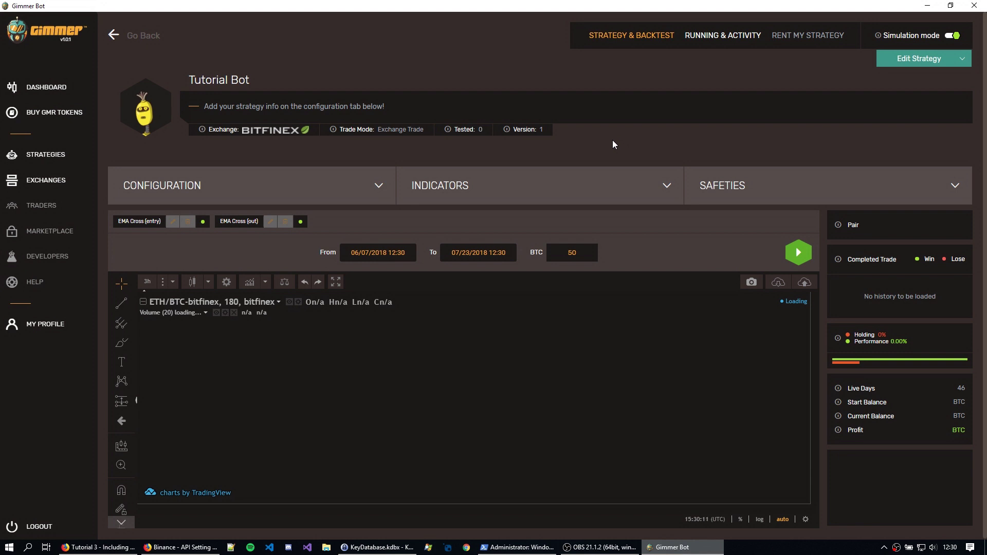
Step: Start editing the Tutorial Bot strategy and set its exchange to Binance in the strategy settings
left_click(901, 59)
left_click(920, 90)
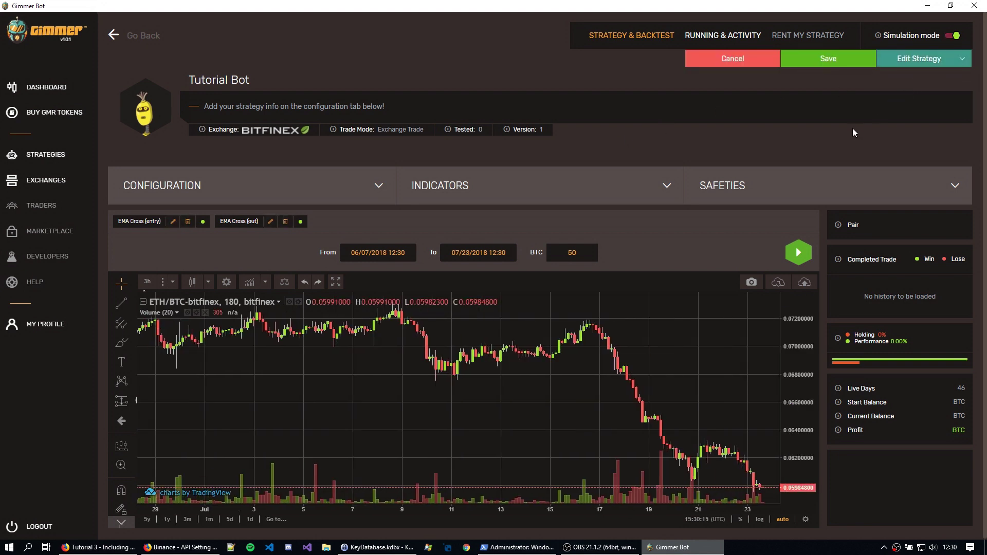
left_click(307, 198)
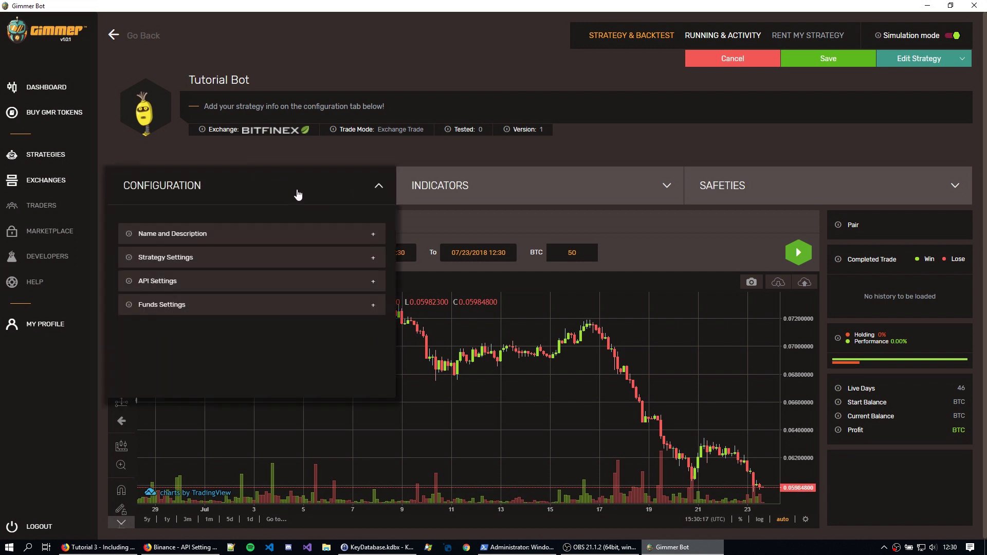
left_click(168, 259)
scroll(236, 272, "down", 1)
scroll(238, 273, "down", 2)
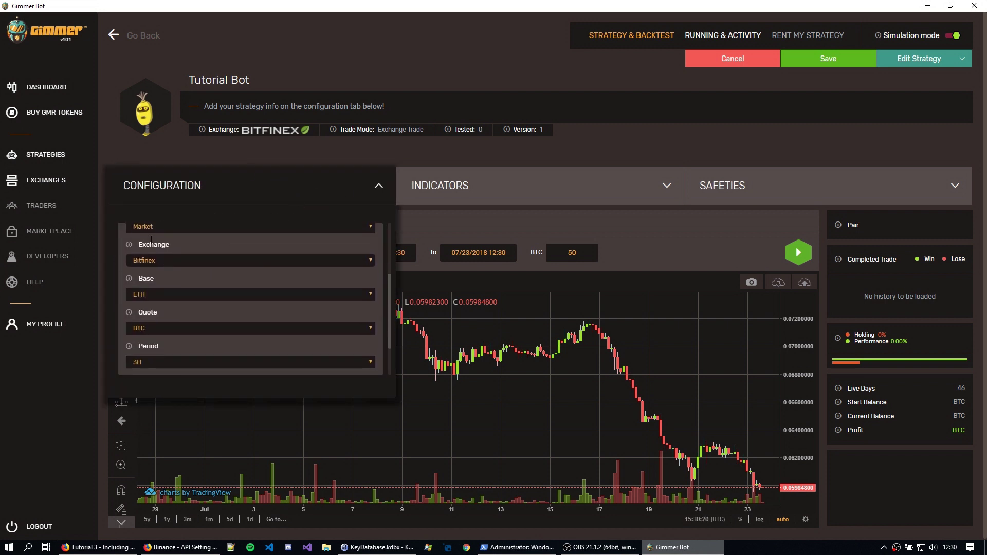
left_click(163, 260)
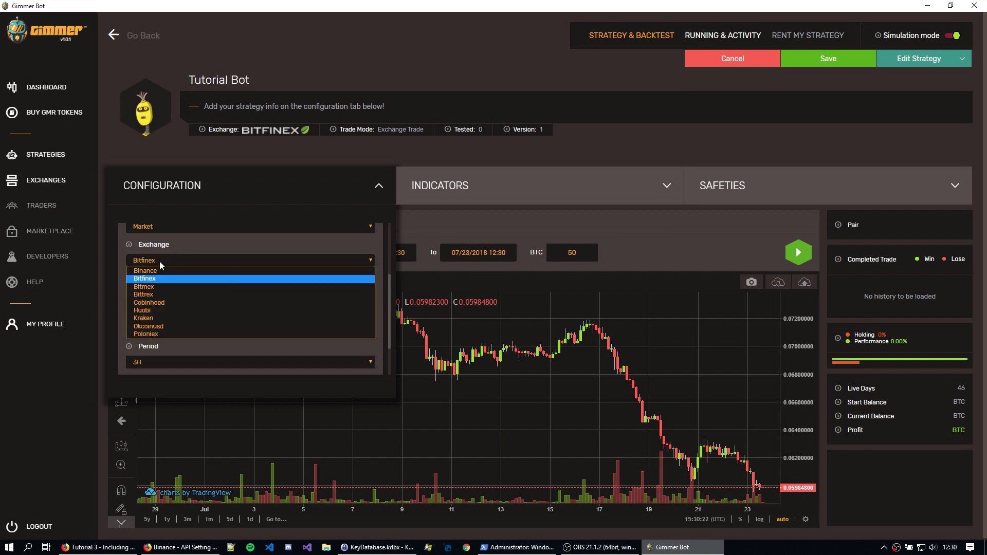
left_click(156, 270)
scroll(190, 254, "up", 3)
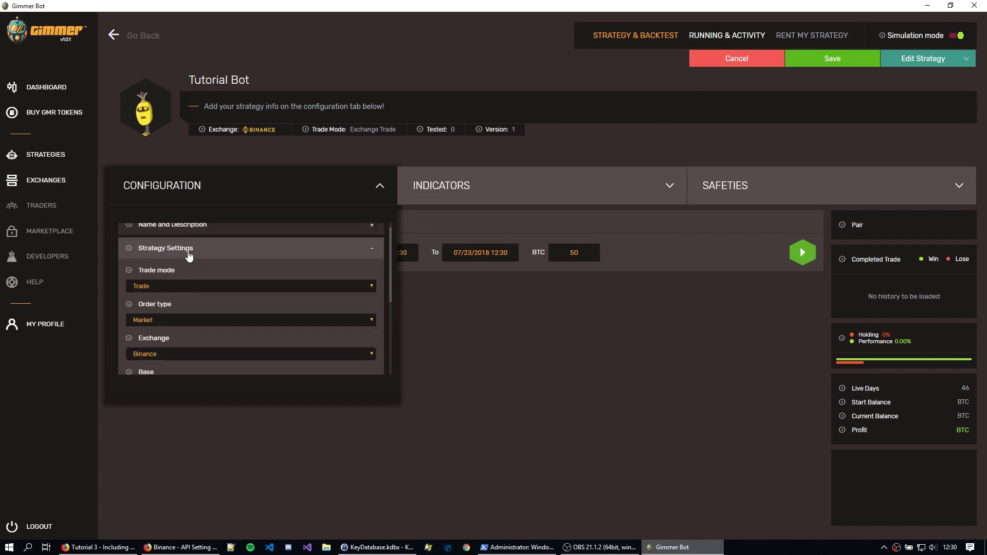
left_click(172, 262)
Step: Choose Main Account as the API key in the strategy's API settings
left_click(177, 281)
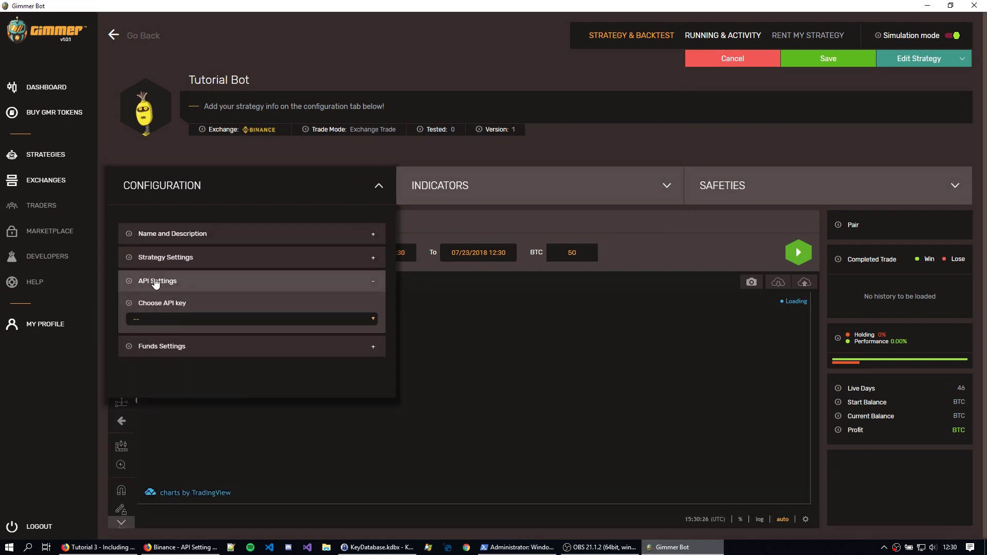
left_click(166, 318)
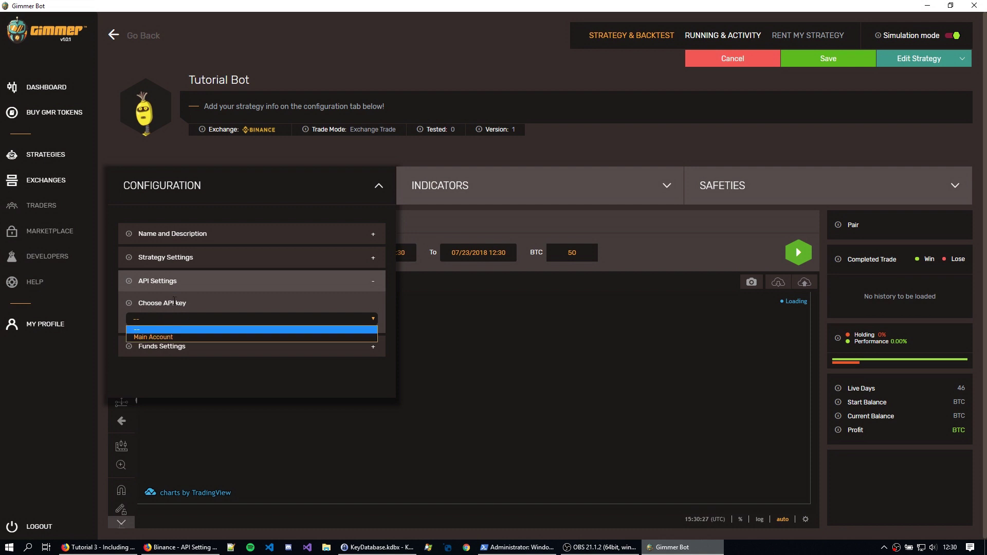
left_click(144, 336)
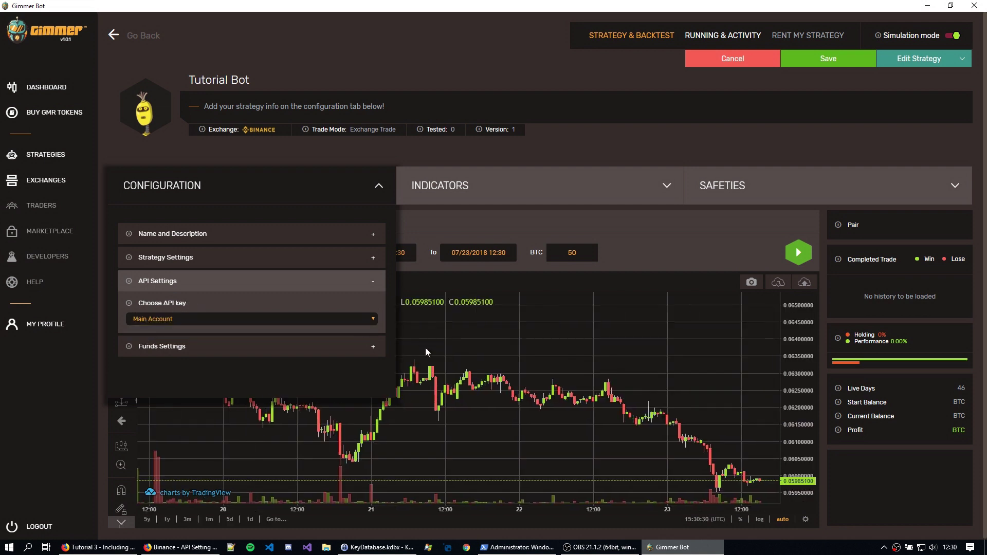
left_click(211, 282)
Step: Set the fund type to "All alocated in pair" in the strategy's funds settings
left_click(181, 308)
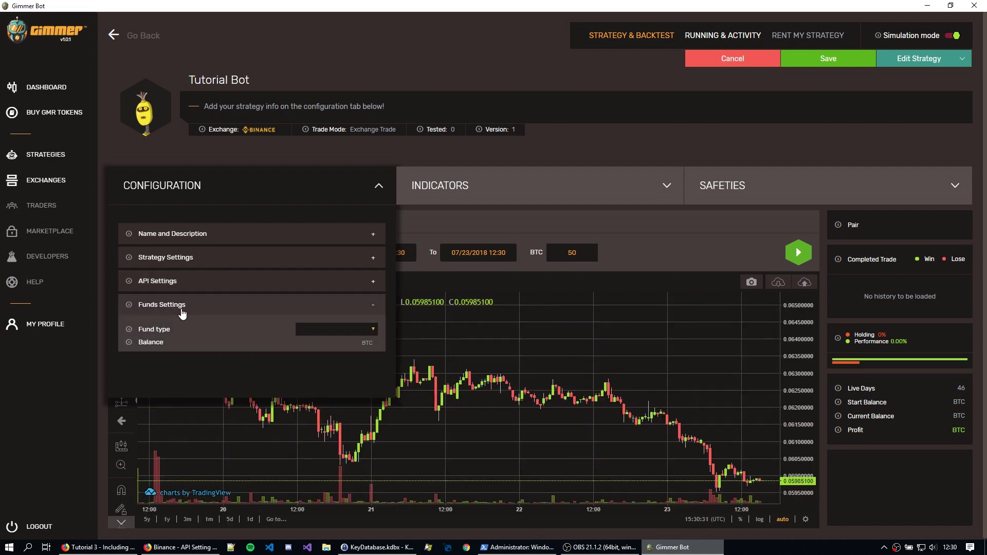
left_click(317, 329)
left_click(311, 339)
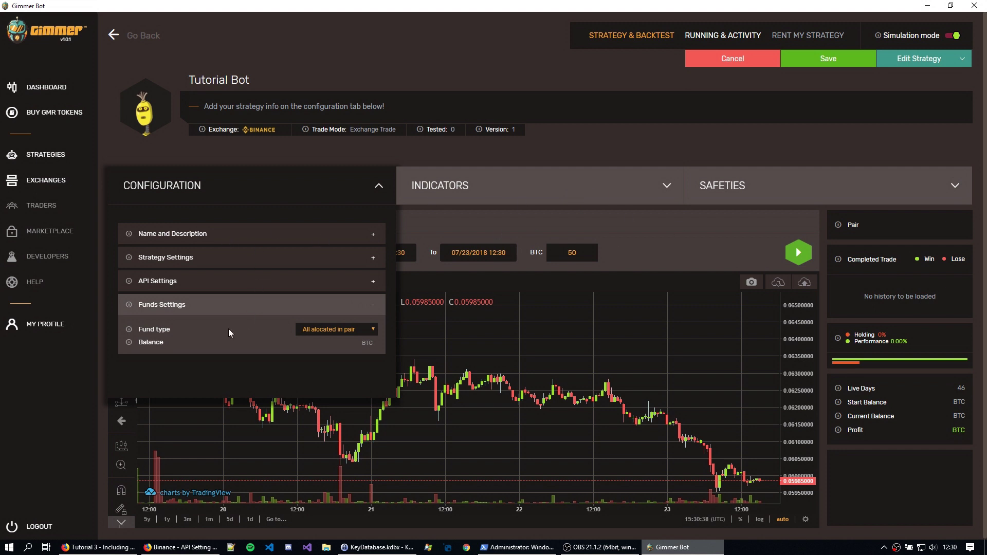
left_click(227, 308)
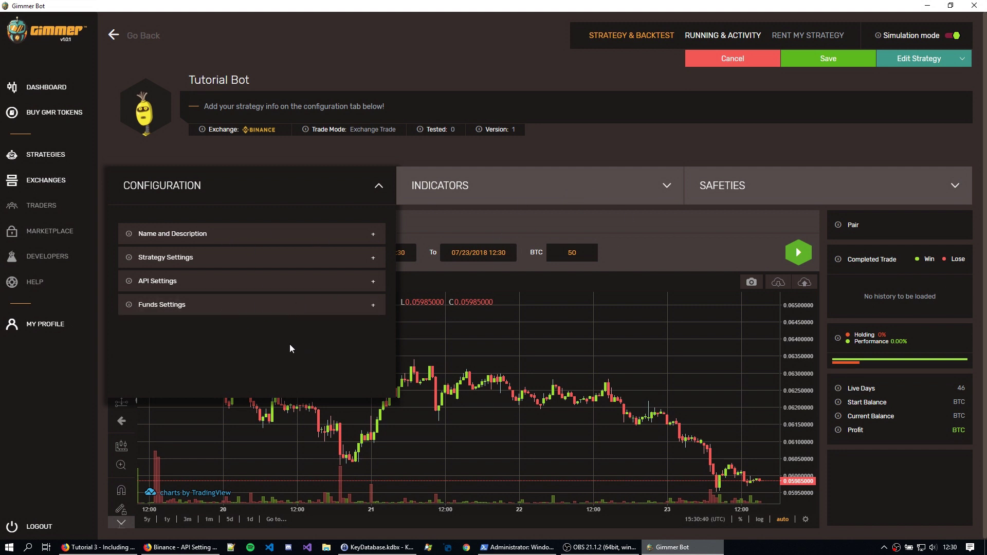
left_click(314, 306)
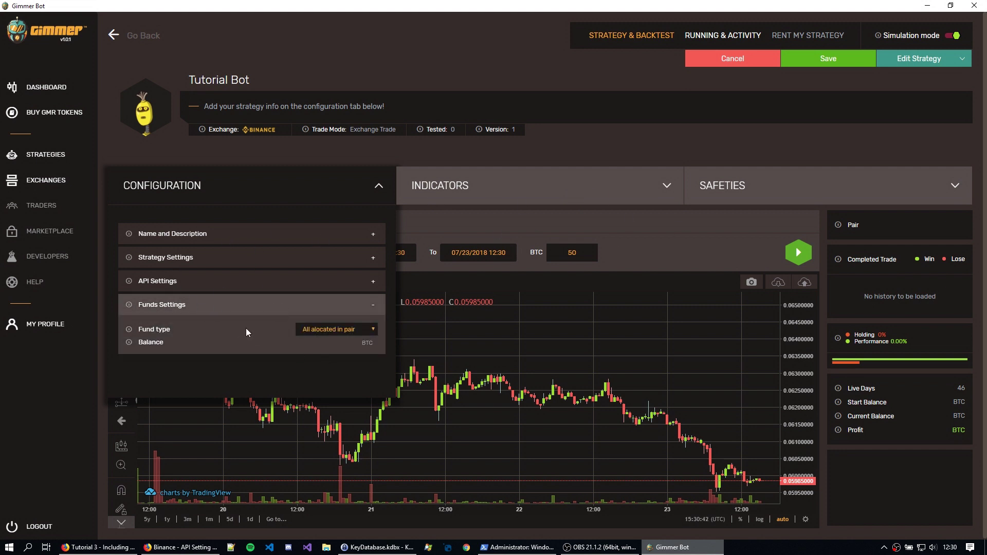
left_click(312, 305)
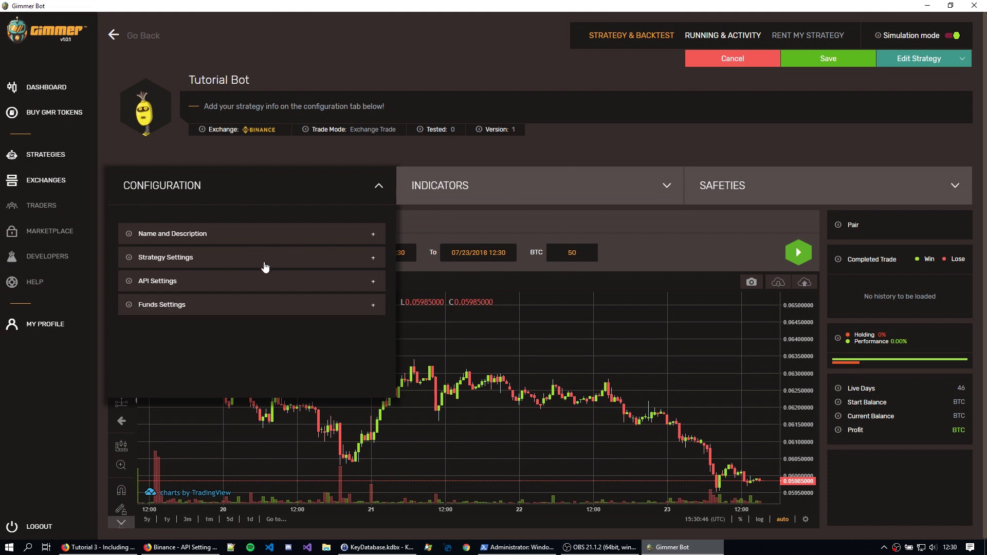
Step: Set the strategy's base currency to IOTA and its quote currency to USDT in the strategy settings
left_click(308, 254)
scroll(254, 282, "down", 2)
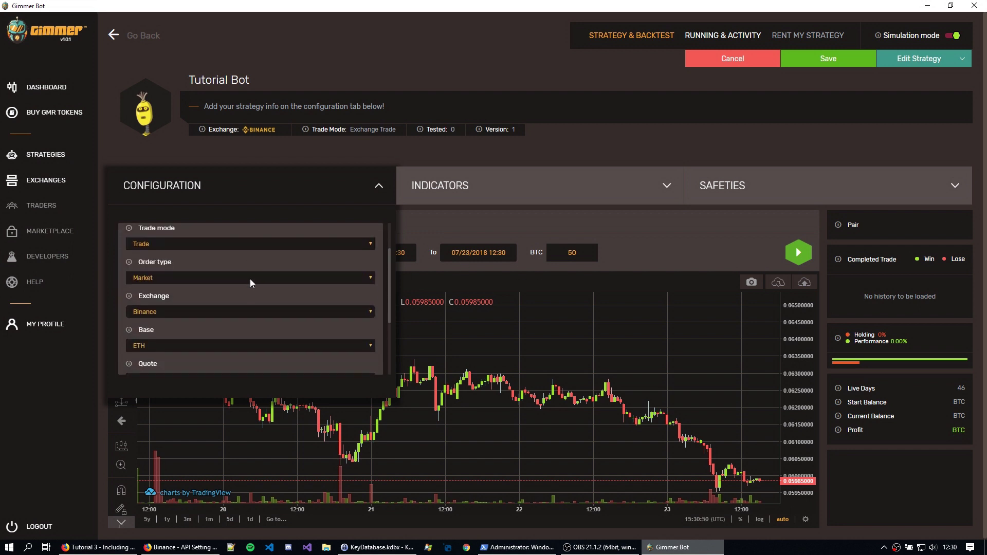
scroll(200, 291, "down", 1)
left_click(199, 291)
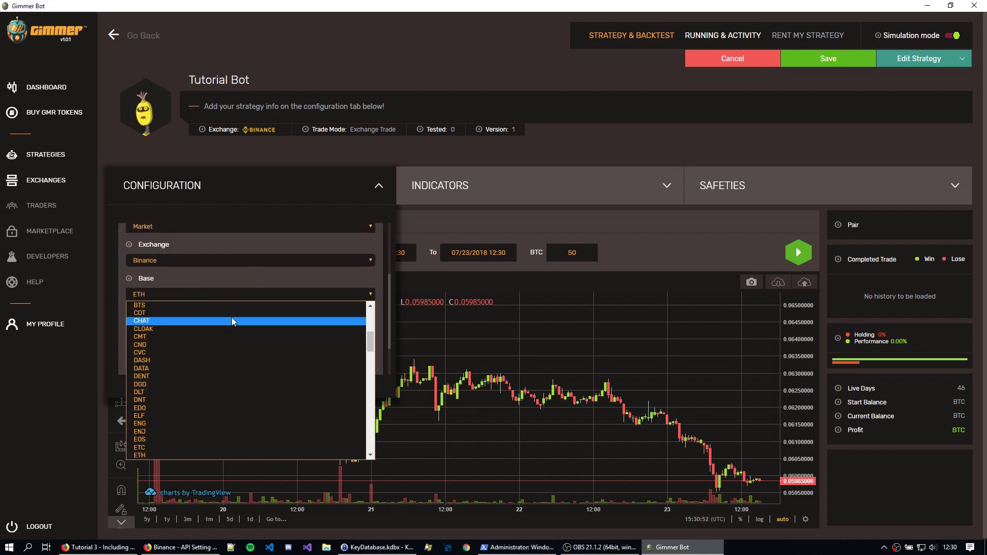
type("iota")
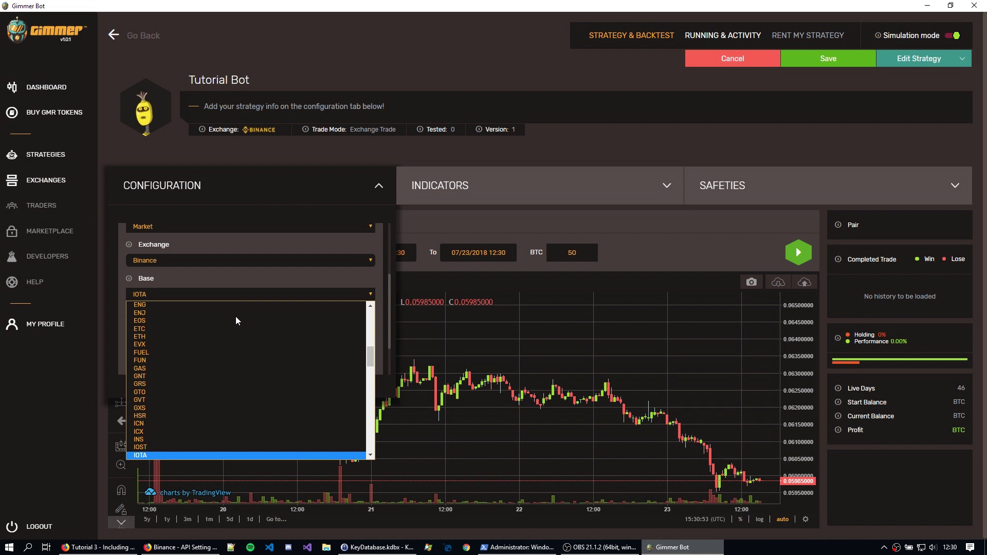
left_click(191, 455)
left_click(193, 329)
left_click(174, 362)
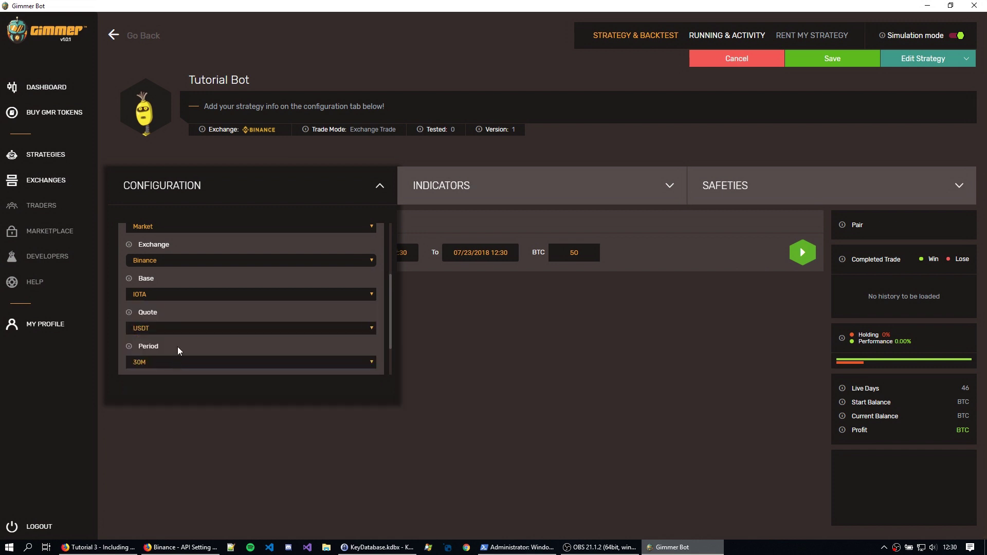
Step: Set the strategy's period to 1H and collapse the configuration section
left_click(178, 362)
left_click(172, 406)
scroll(194, 355, "down", 1)
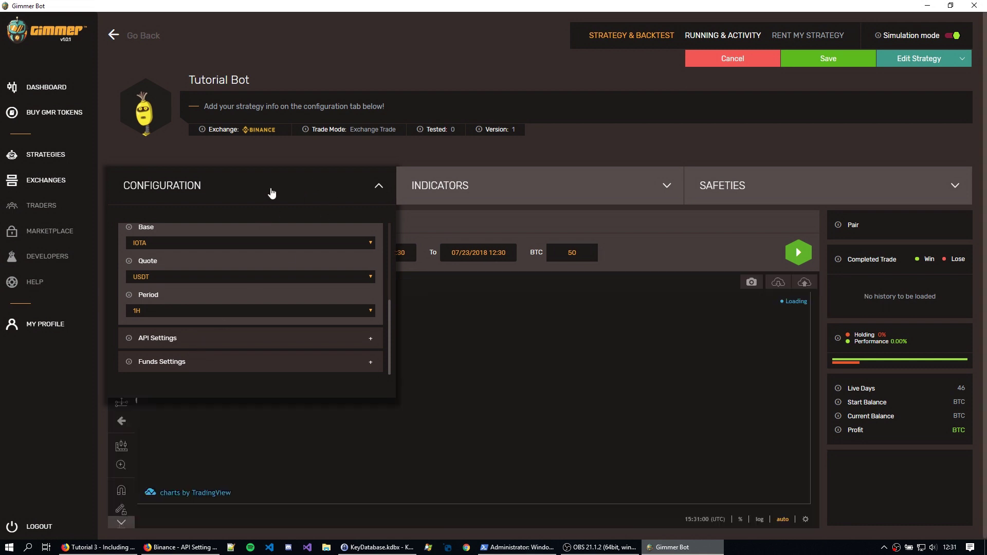
left_click(271, 193)
Step: Add MACD as an entry indicator with Gimmer settings enabled
left_click(444, 185)
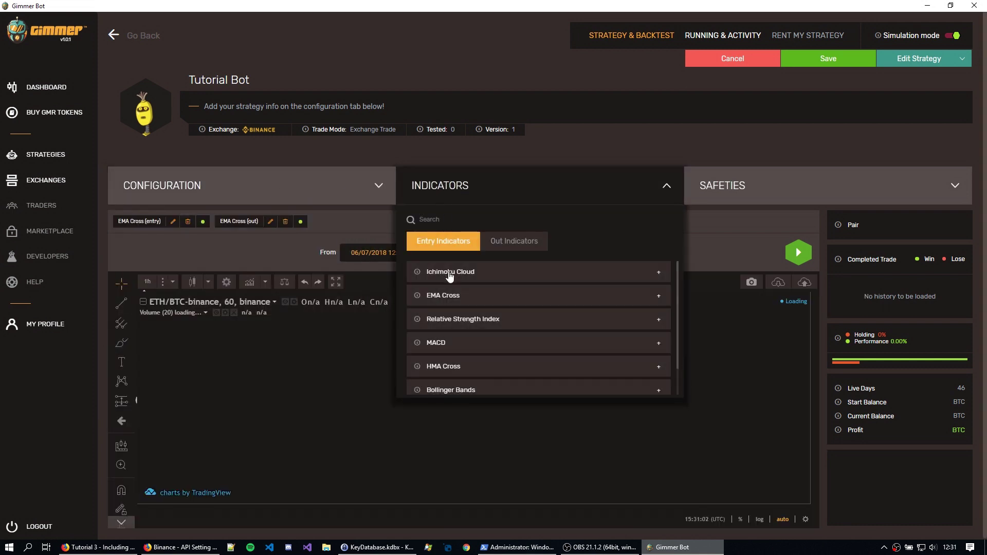
left_click(456, 349)
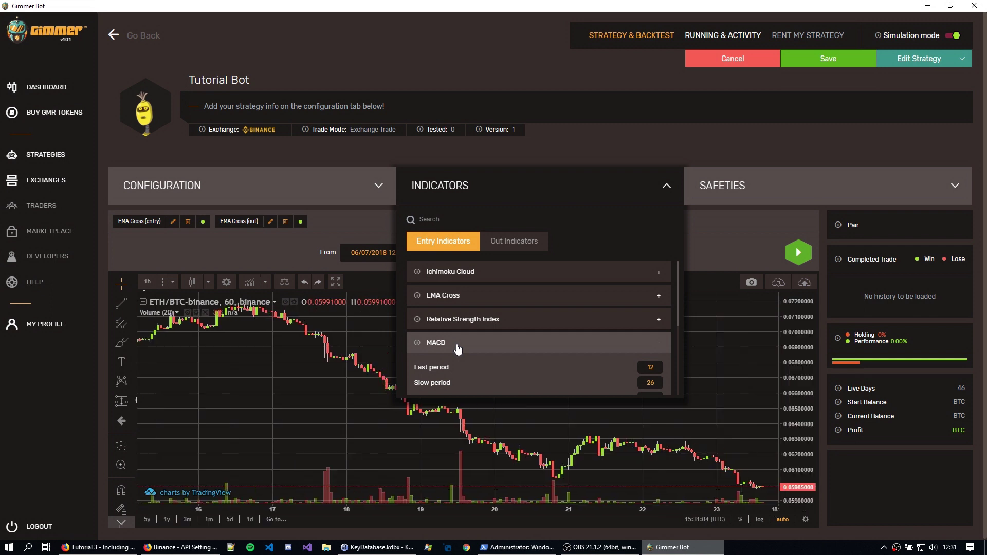
scroll(458, 350, "down", 1)
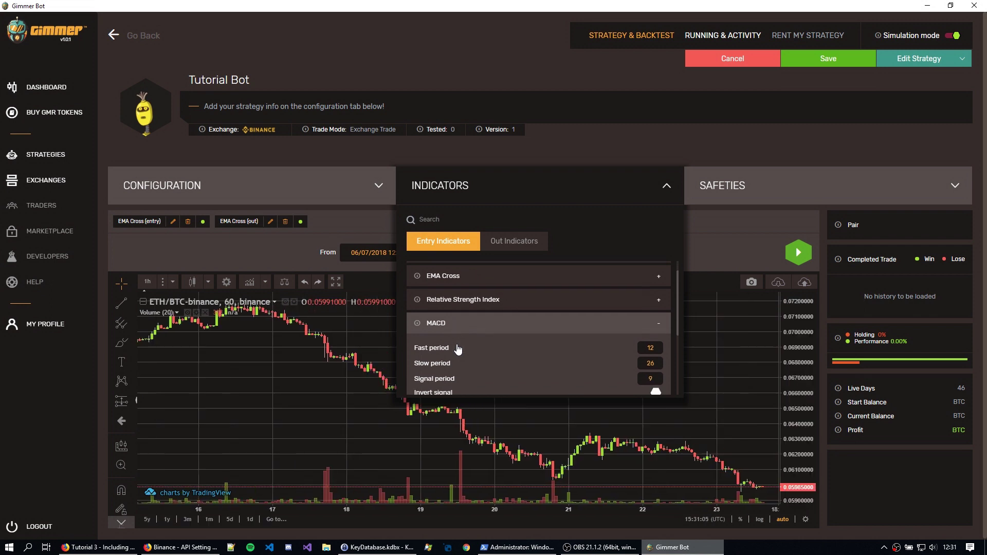
left_click(655, 375)
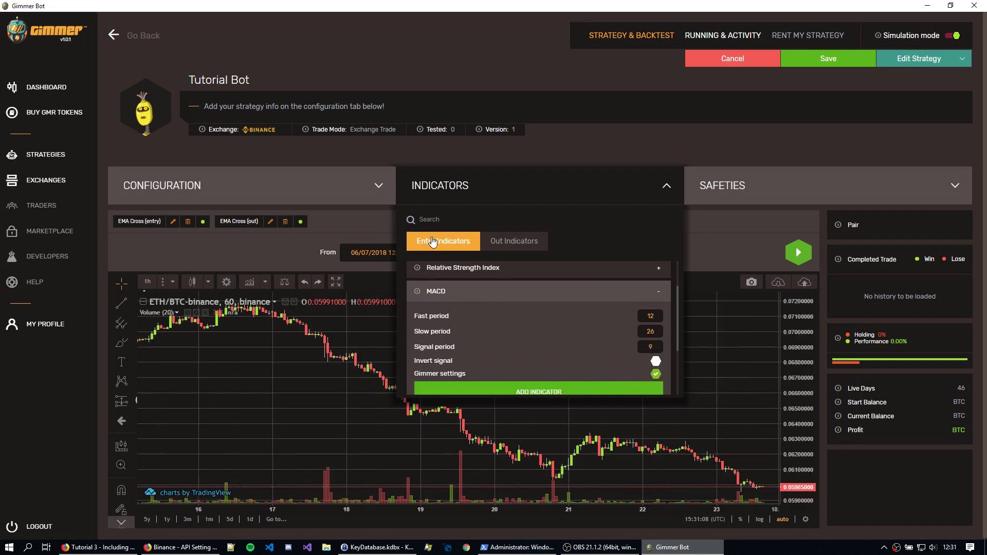
left_click(518, 389)
Step: Add MACD as an out indicator and collapse the indicators section
left_click(516, 241)
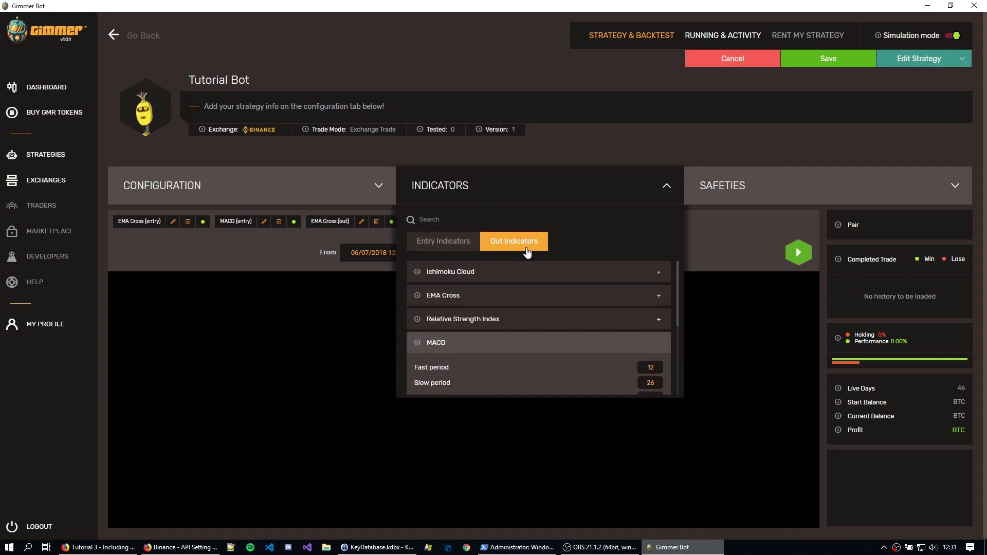
scroll(560, 320, "down", 3)
left_click(501, 307)
left_click(452, 194)
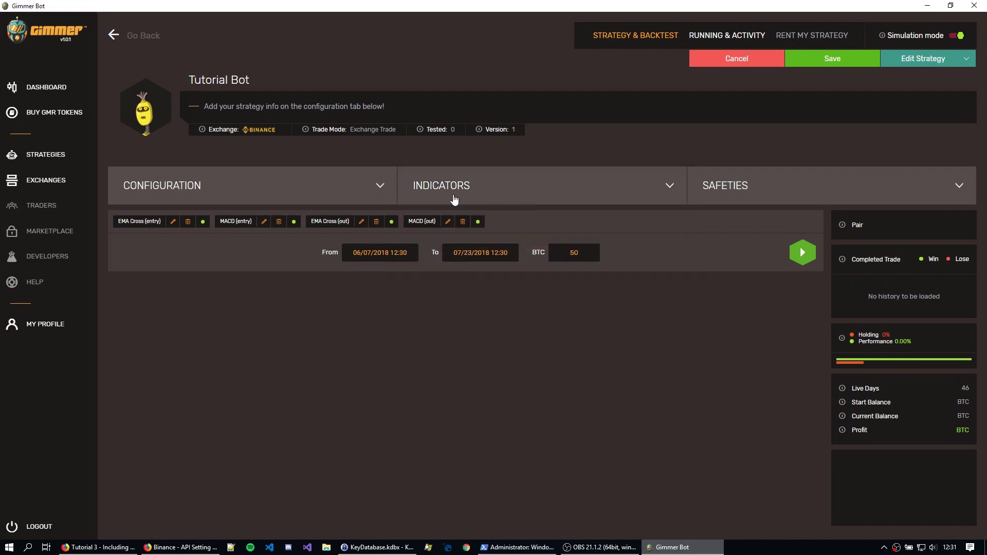
Step: Add a Stop Loss safety that triggers at a loss of 5
left_click(735, 184)
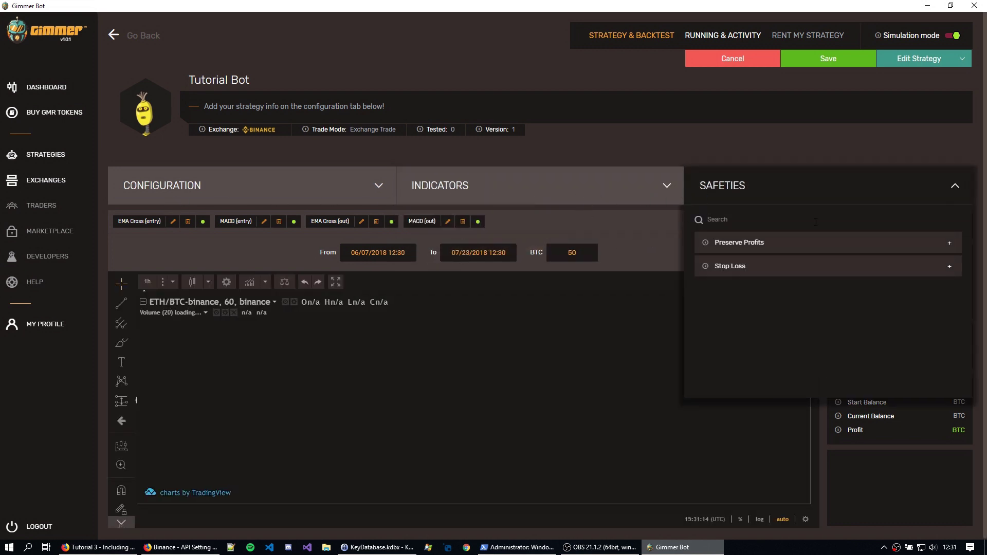
left_click(769, 267)
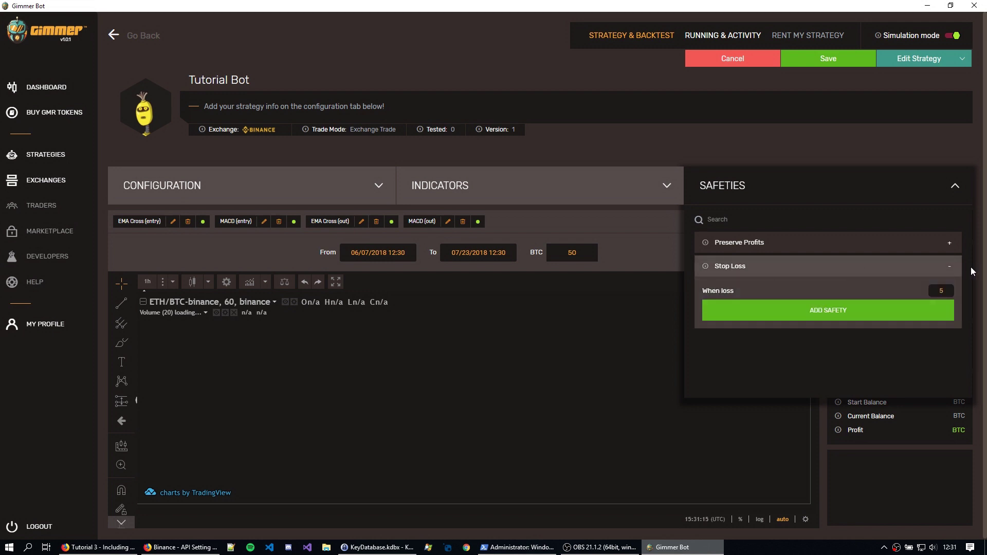
left_click(804, 317)
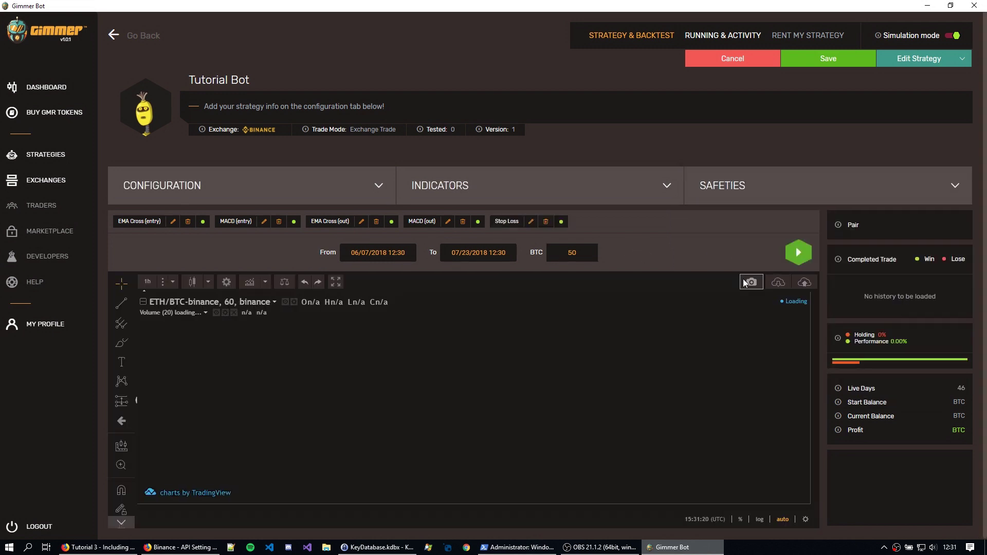
Step: Set the backtest start date to 05/01/2018, keeping 07/23/2018 as the end date
left_click(380, 252)
left_click(348, 269)
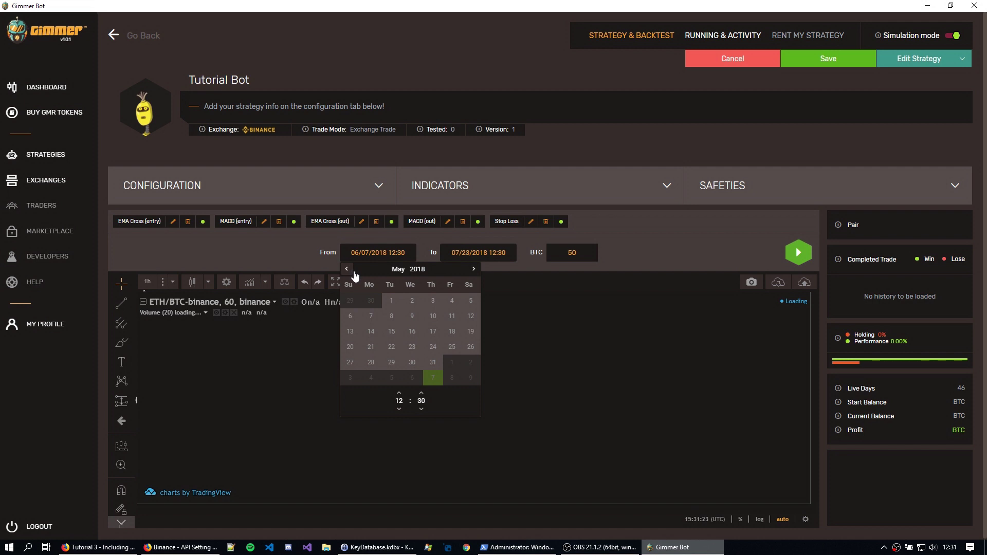
left_click(390, 301)
left_click(475, 252)
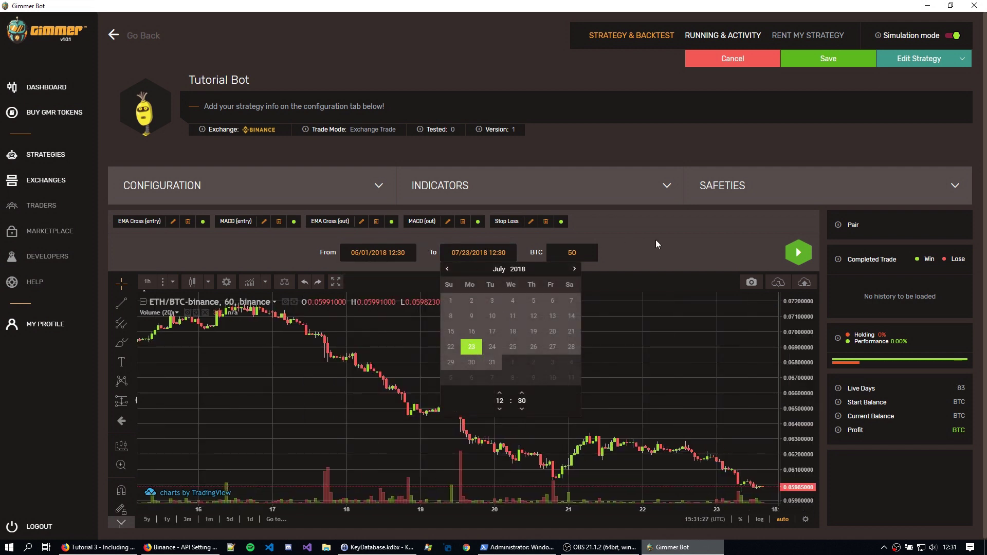
left_click(593, 268)
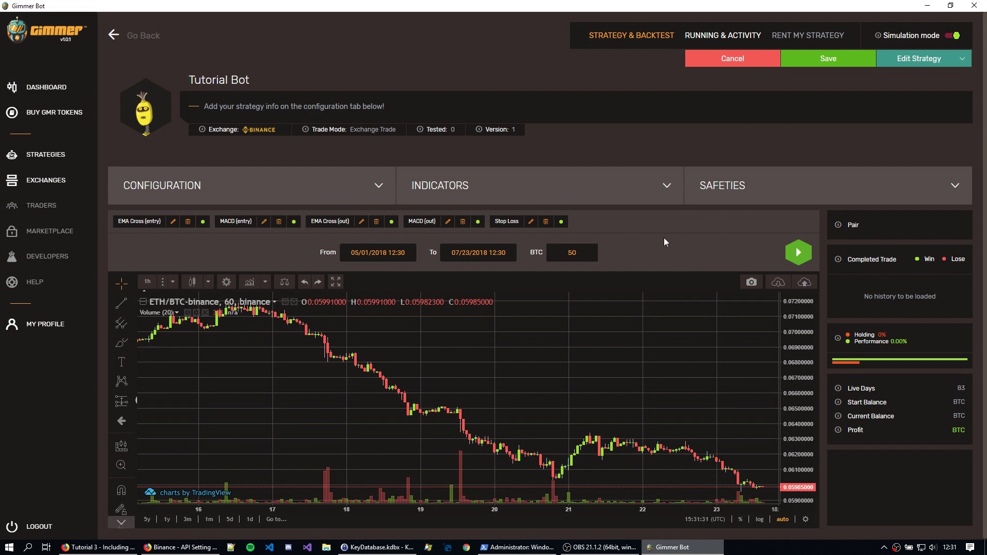
Step: Run the backtest on the chosen date range and save the Tutorial Bot strategy
left_click(798, 252)
left_click(569, 280)
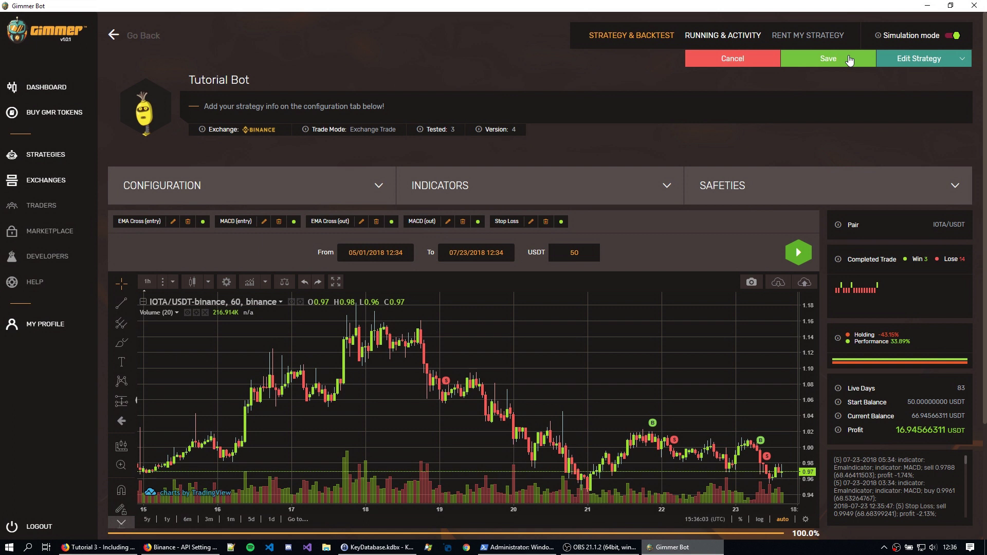
left_click(848, 59)
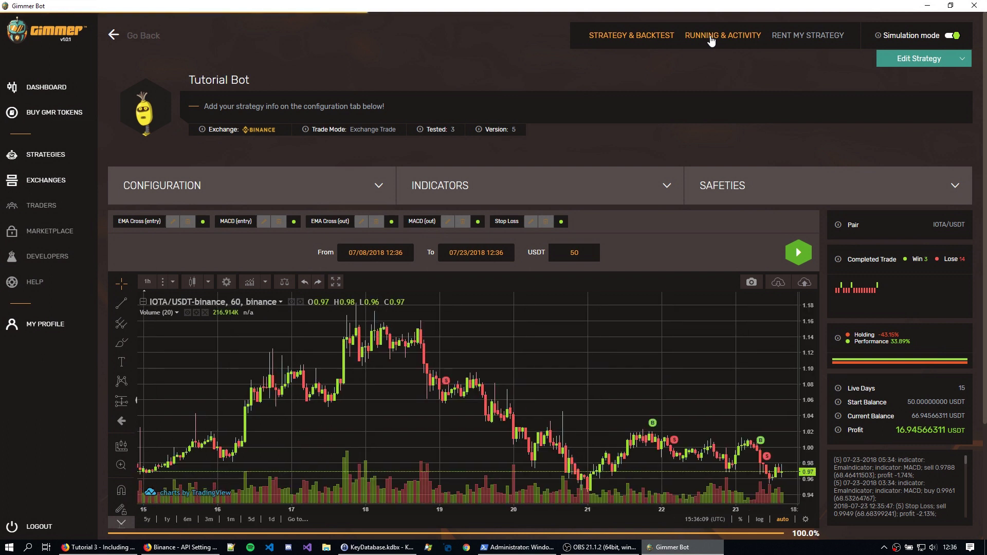
Step: Edit the Tutorial Bot strategy to turn off simulation mode and save the change
left_click(711, 40)
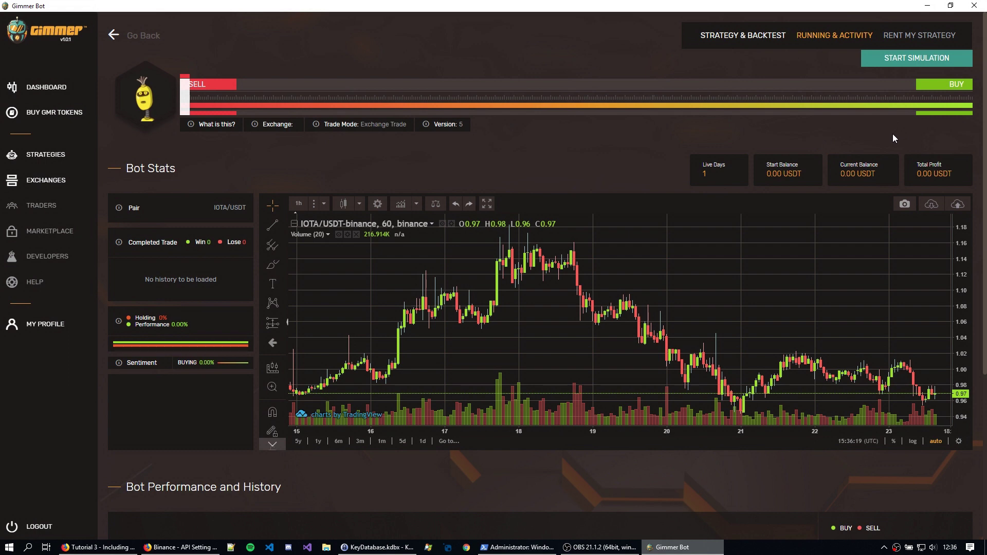
left_click(766, 36)
left_click(920, 58)
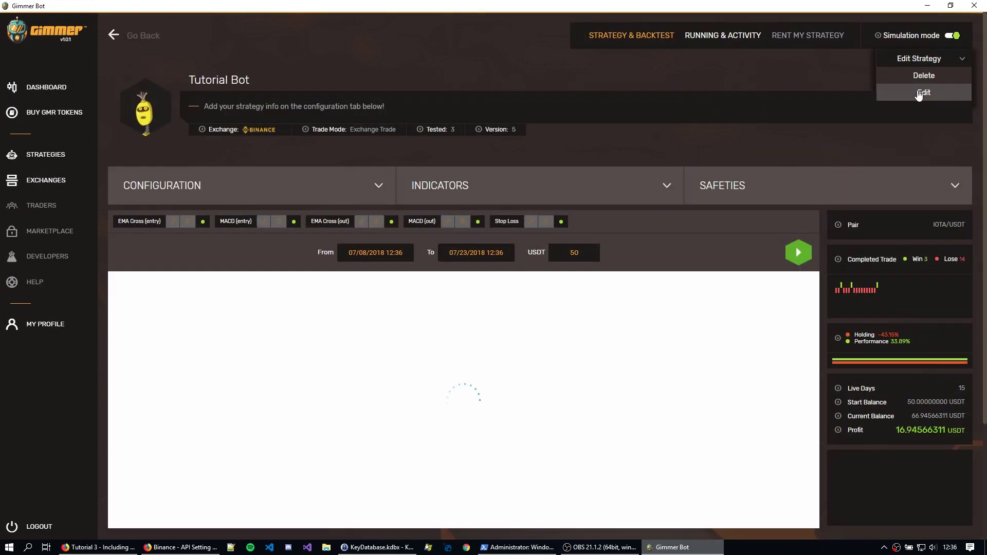
left_click(919, 92)
left_click(953, 36)
left_click_drag(953, 36, 709, 60)
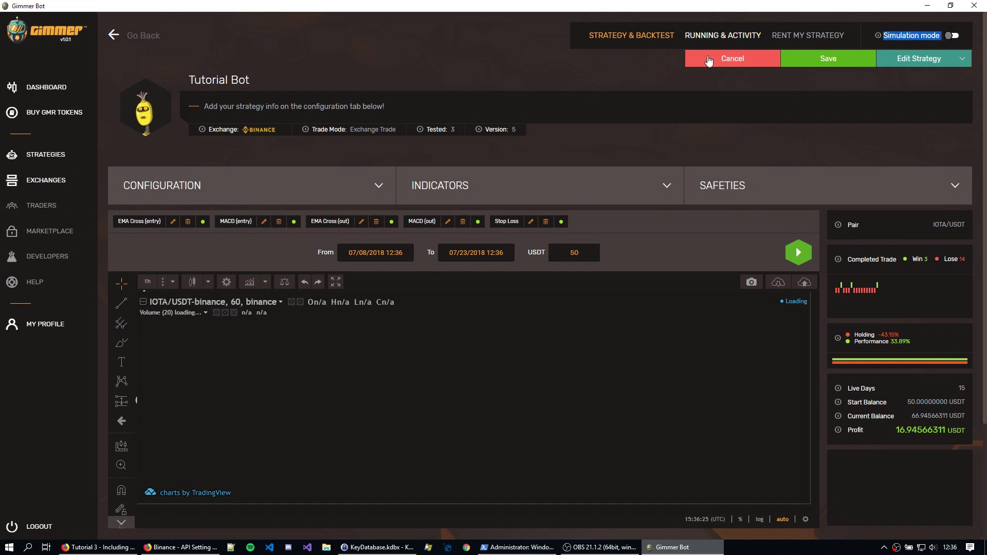
left_click(825, 59)
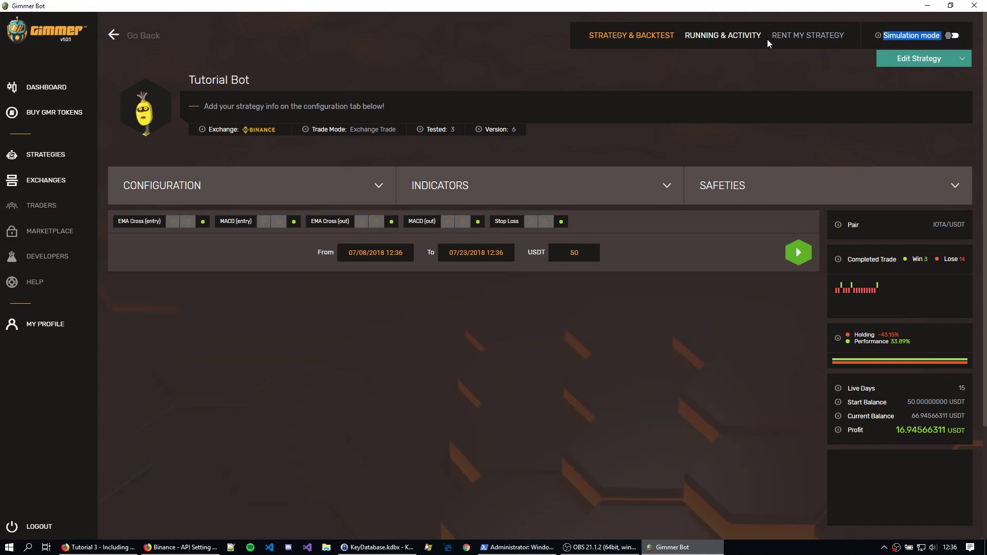
Step: Start running Tutorial Bot live, confirming the start, and switch to the Tutorial 3 Firefox window
left_click(736, 35)
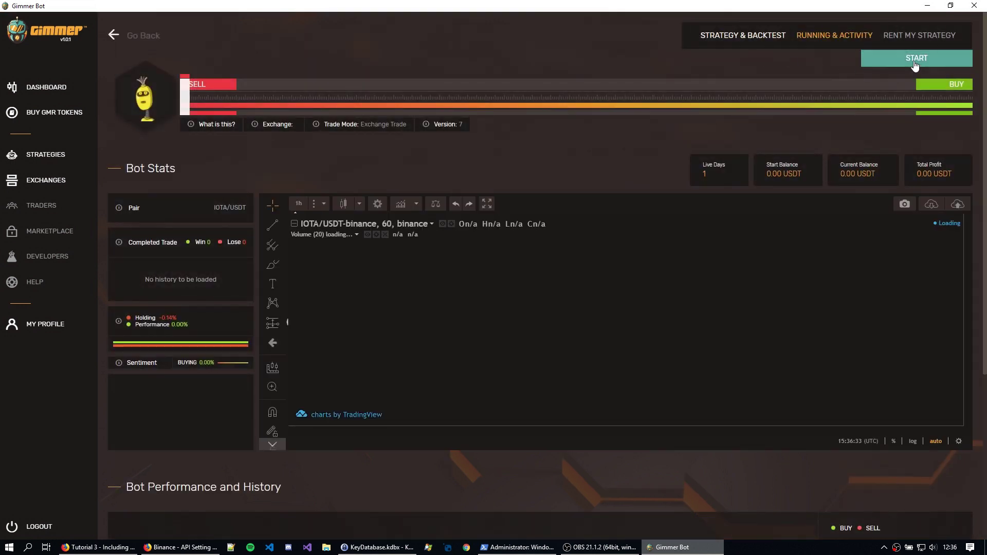
left_click(914, 59)
left_click(566, 274)
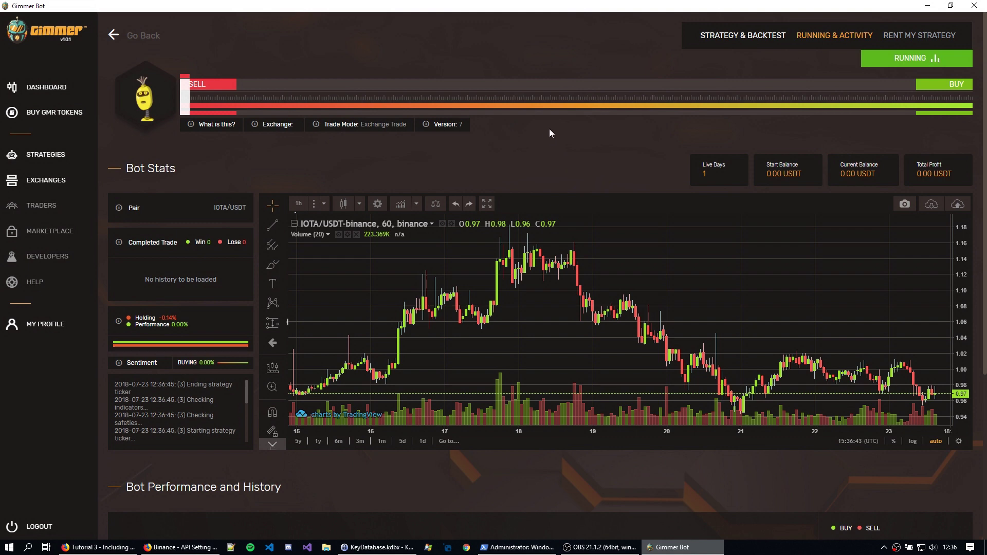
key("alt+Tab")
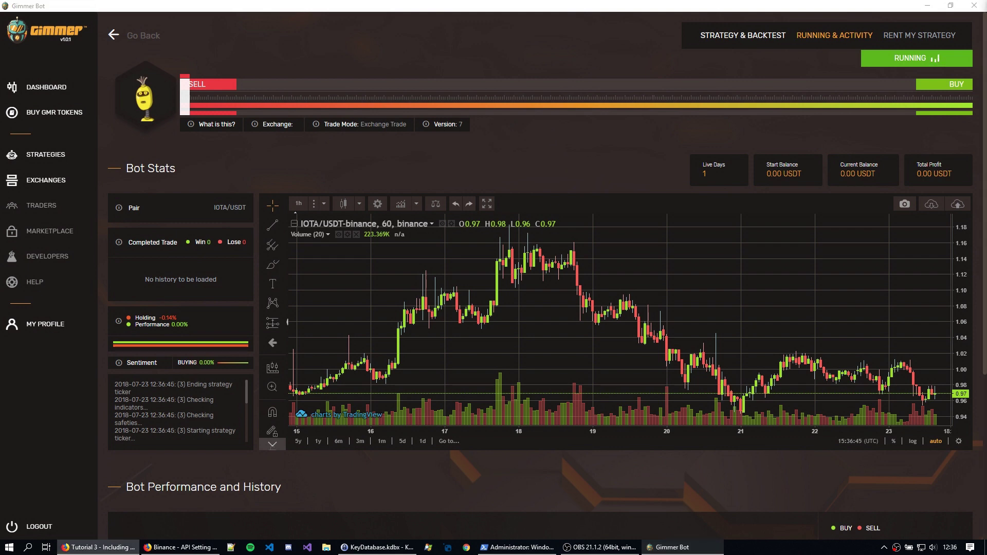